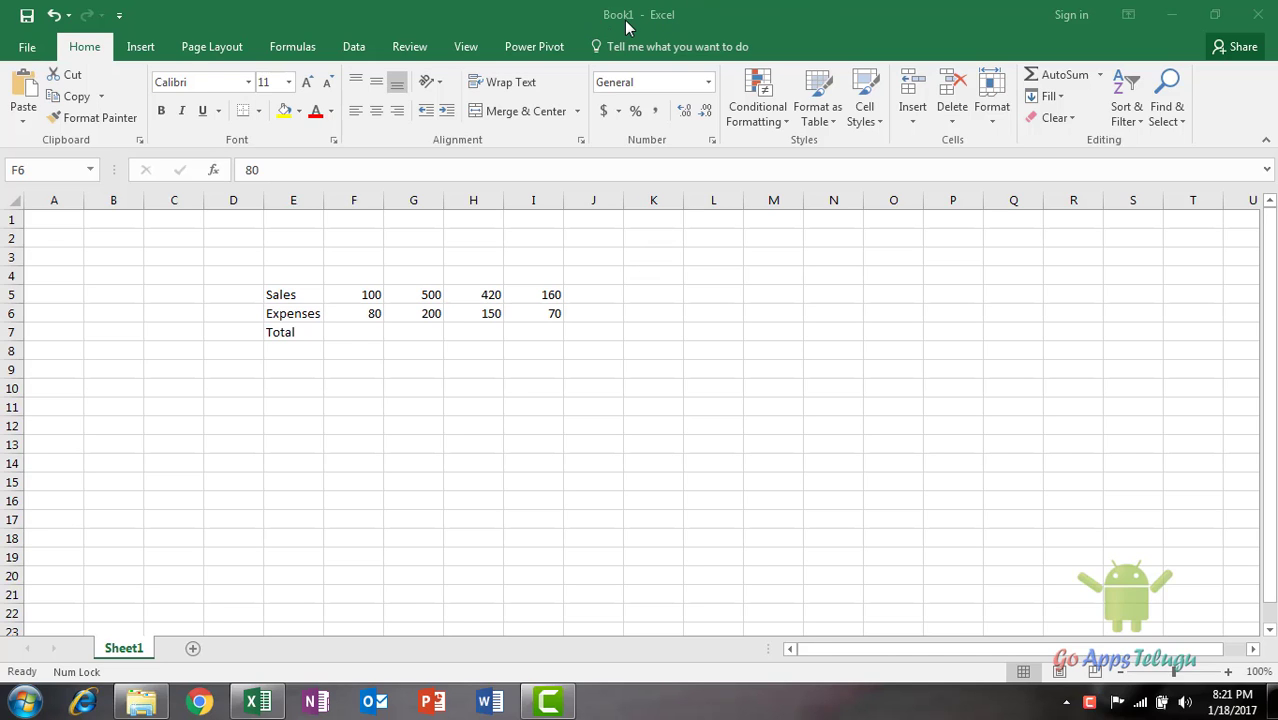
Step: Finish the expenses entry and bring up the File Info page for the unsaved Book1
key(Return)
click(524, 420)
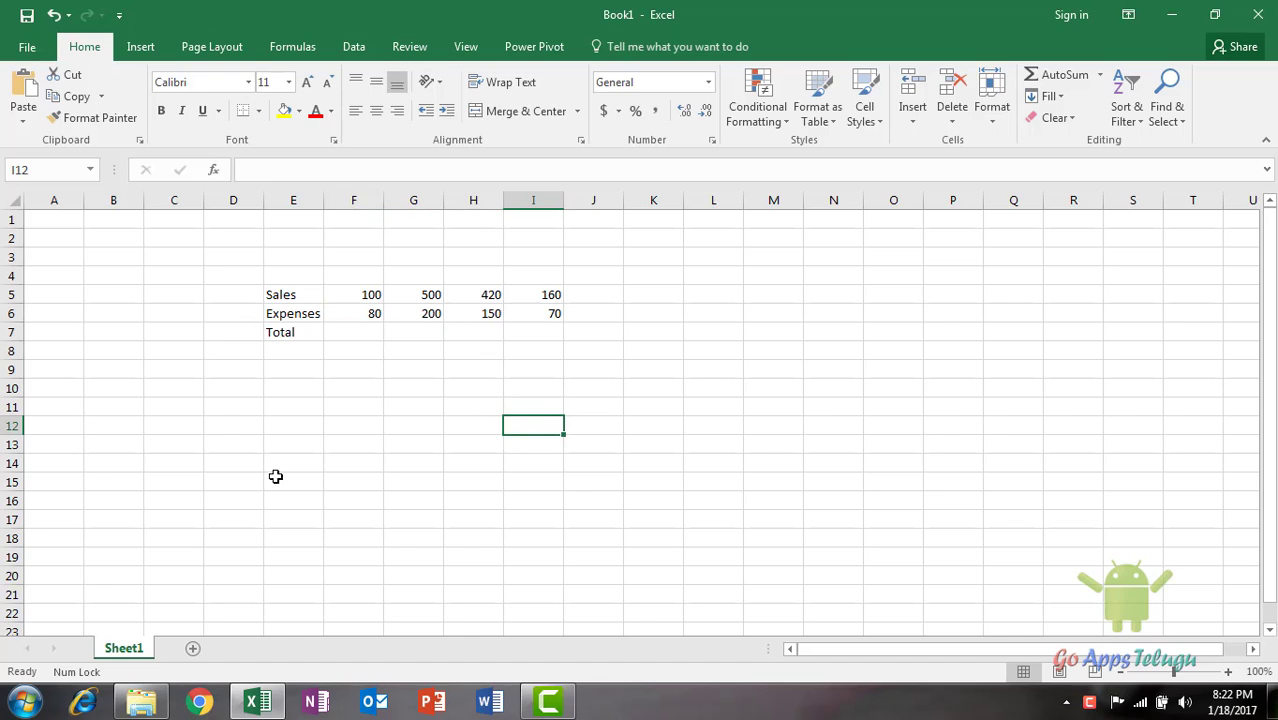
click(449, 398)
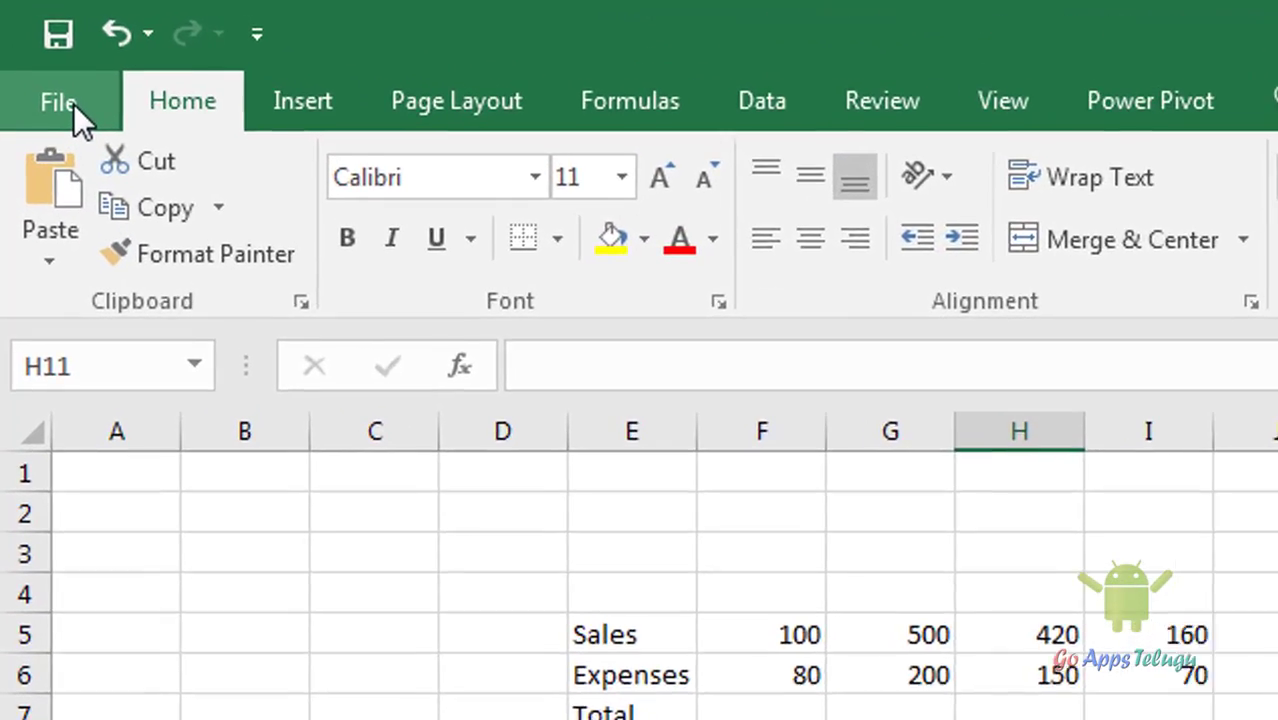
click(30, 48)
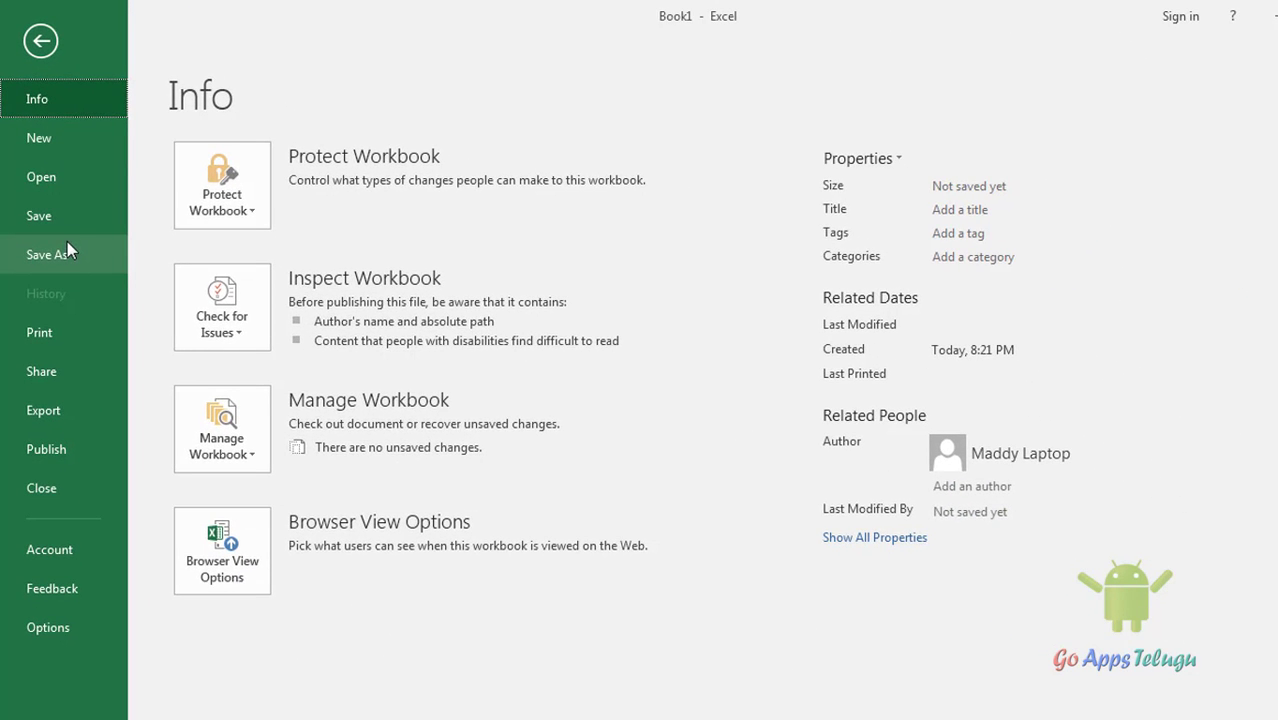
Step: Start Save As with Desktop as the destination folder and the Book1 file name selected
click(67, 241)
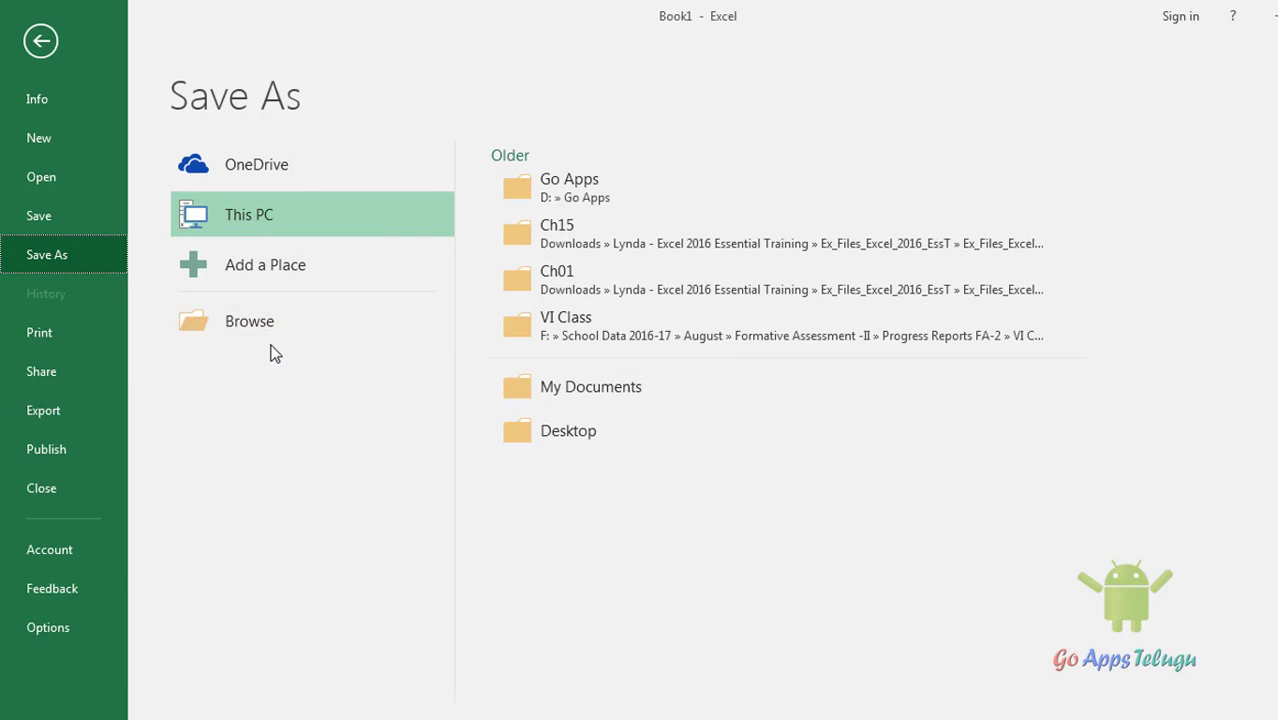
click(247, 325)
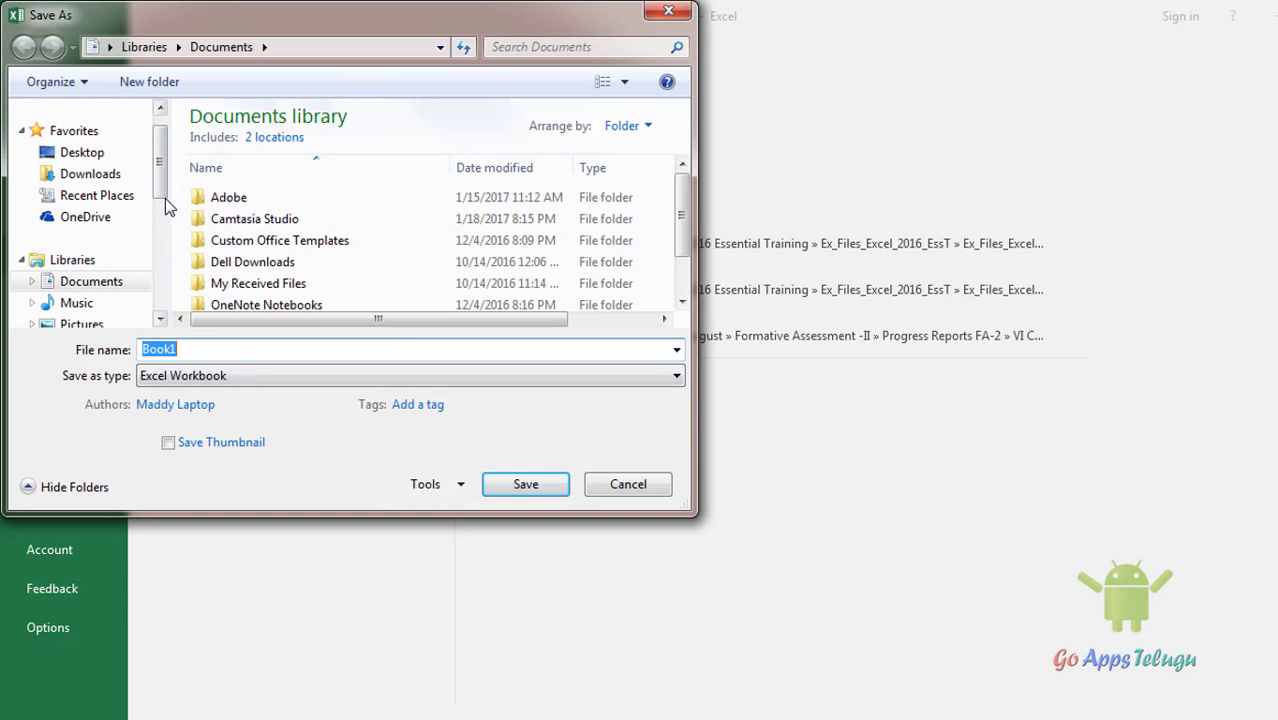
drag(160, 158, 157, 268)
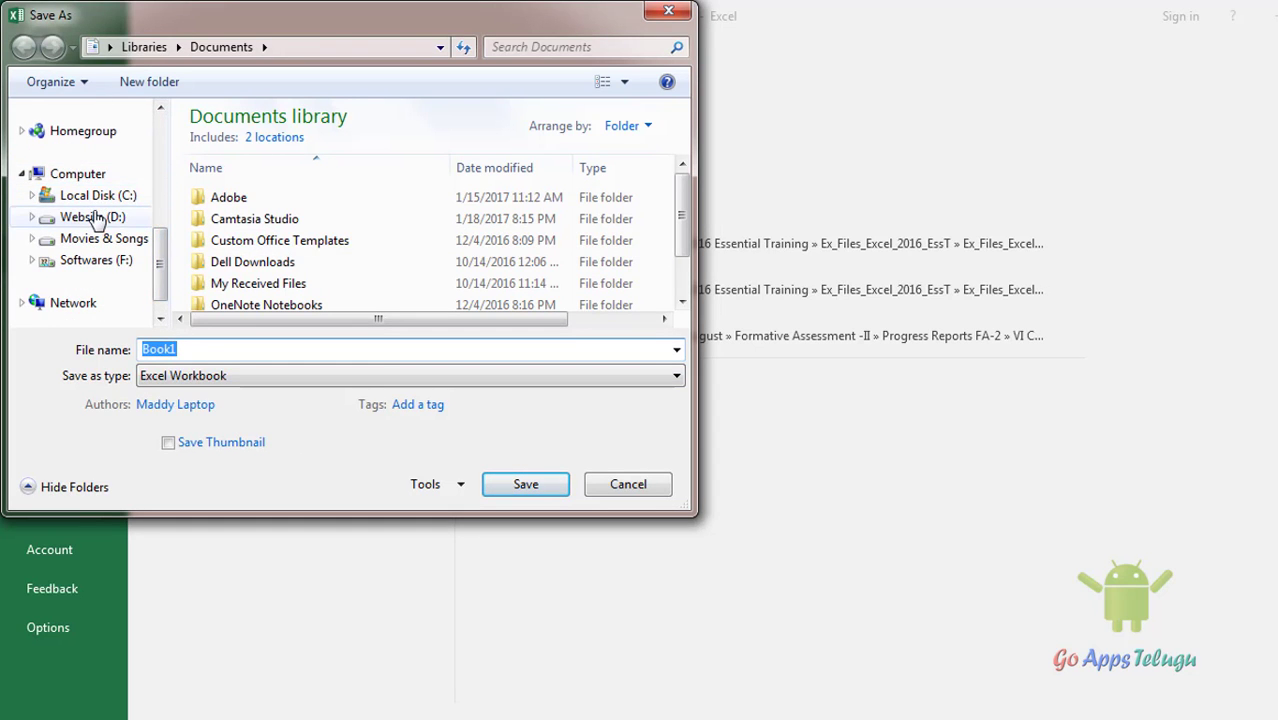
drag(160, 263, 160, 158)
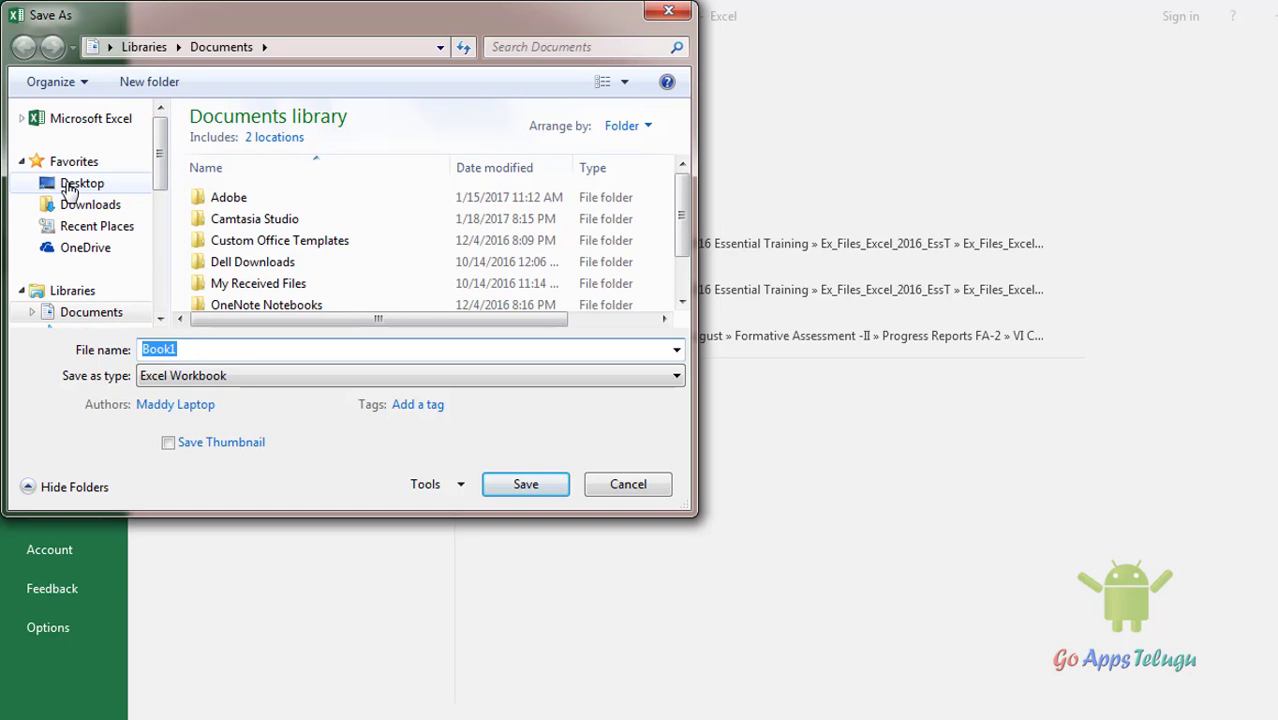
click(70, 185)
drag(676, 200, 676, 245)
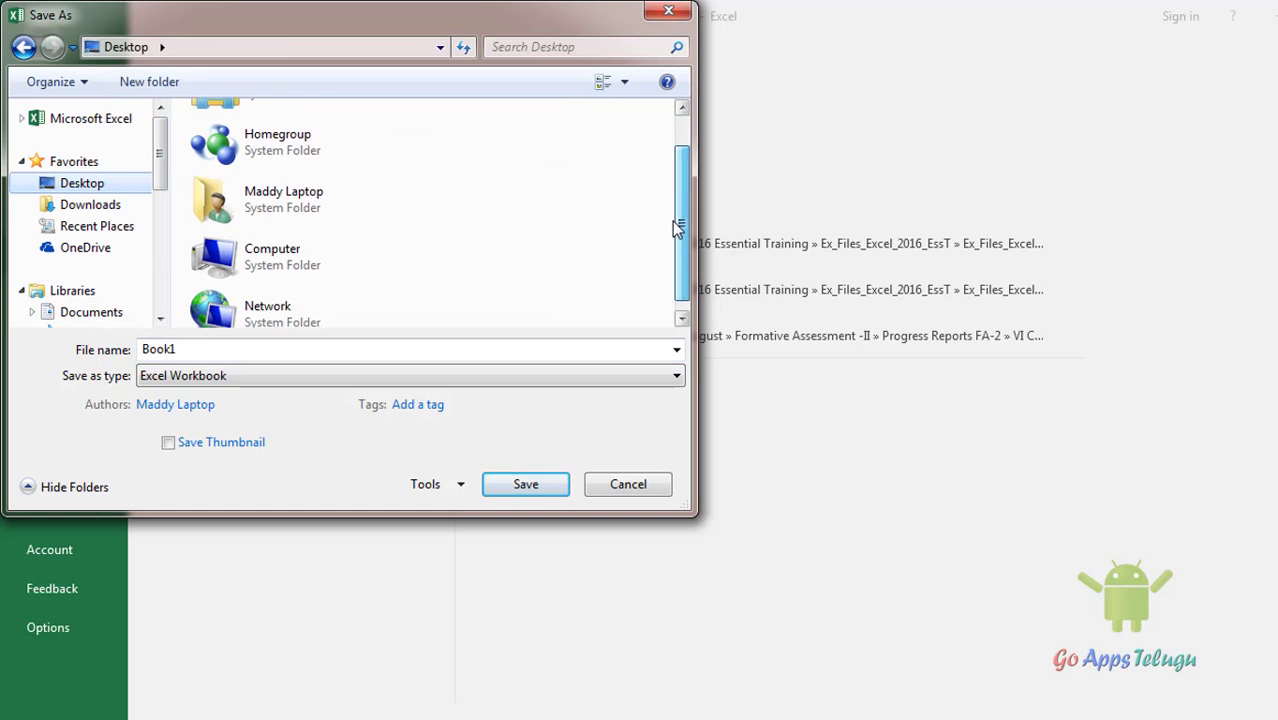
click(207, 349)
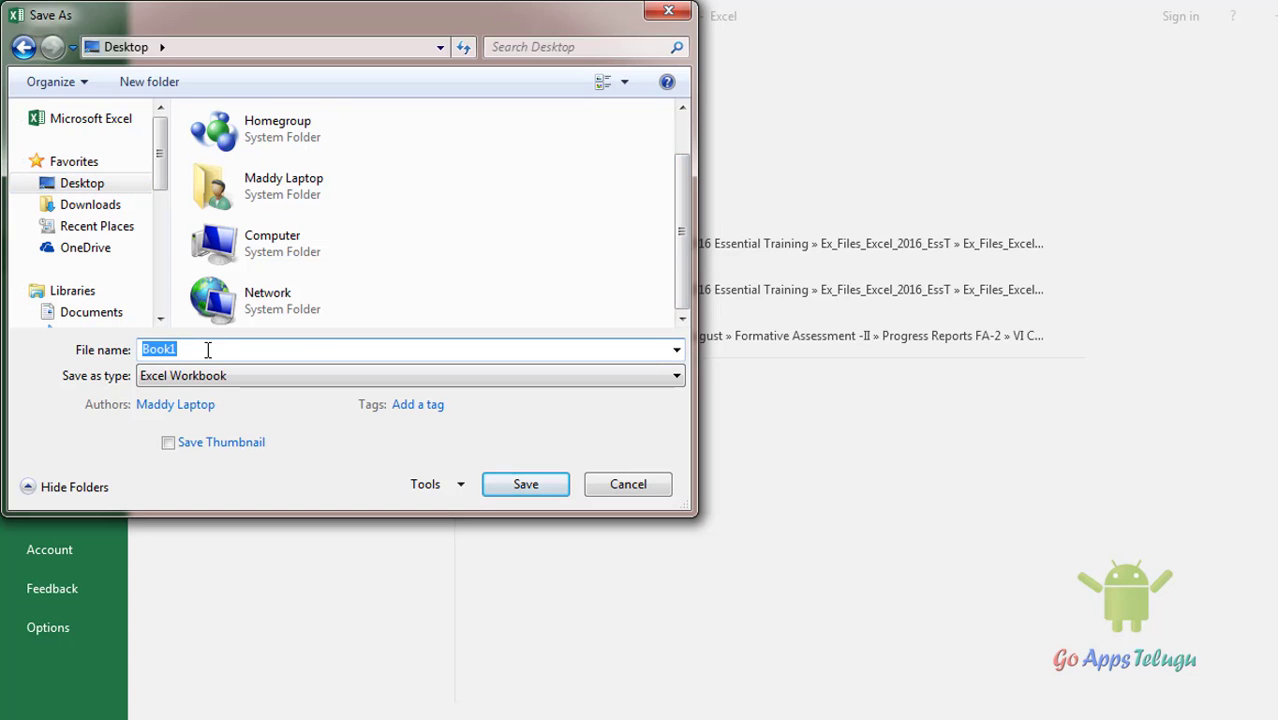
Step: Enter 'Sales and expenses' as the file name, fixing a typo along the way
text(Sale)
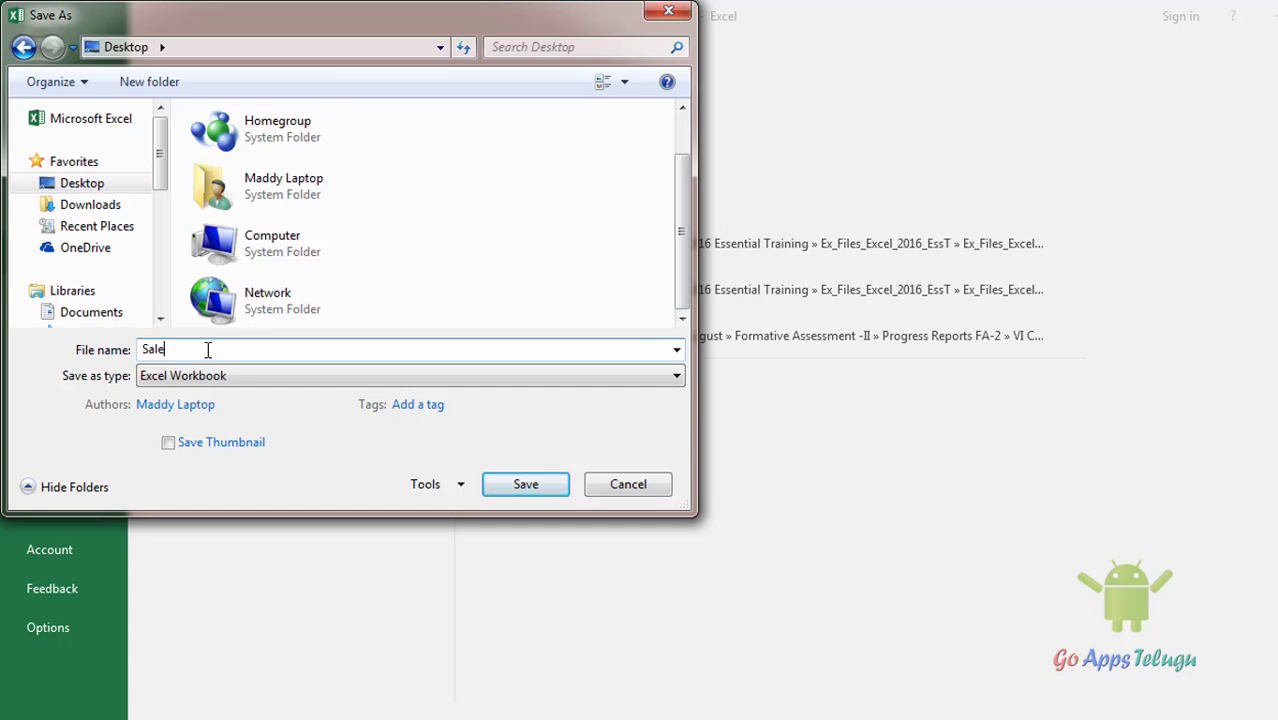
text(s and expens)
key(BackSpace)
key(BackSpace)
key(BackSpace)
text(penses)
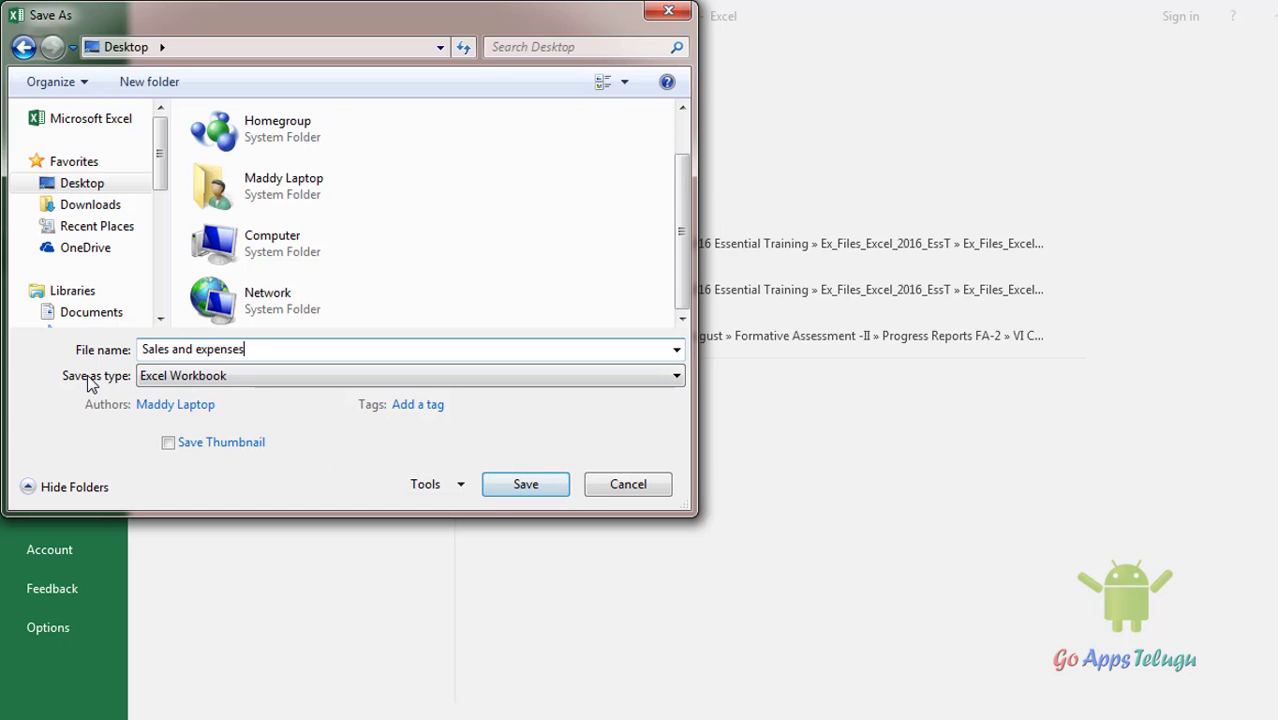
Step: Save to the Desktop in Excel Workbook format after briefly trying Excel 97-2003
click(677, 378)
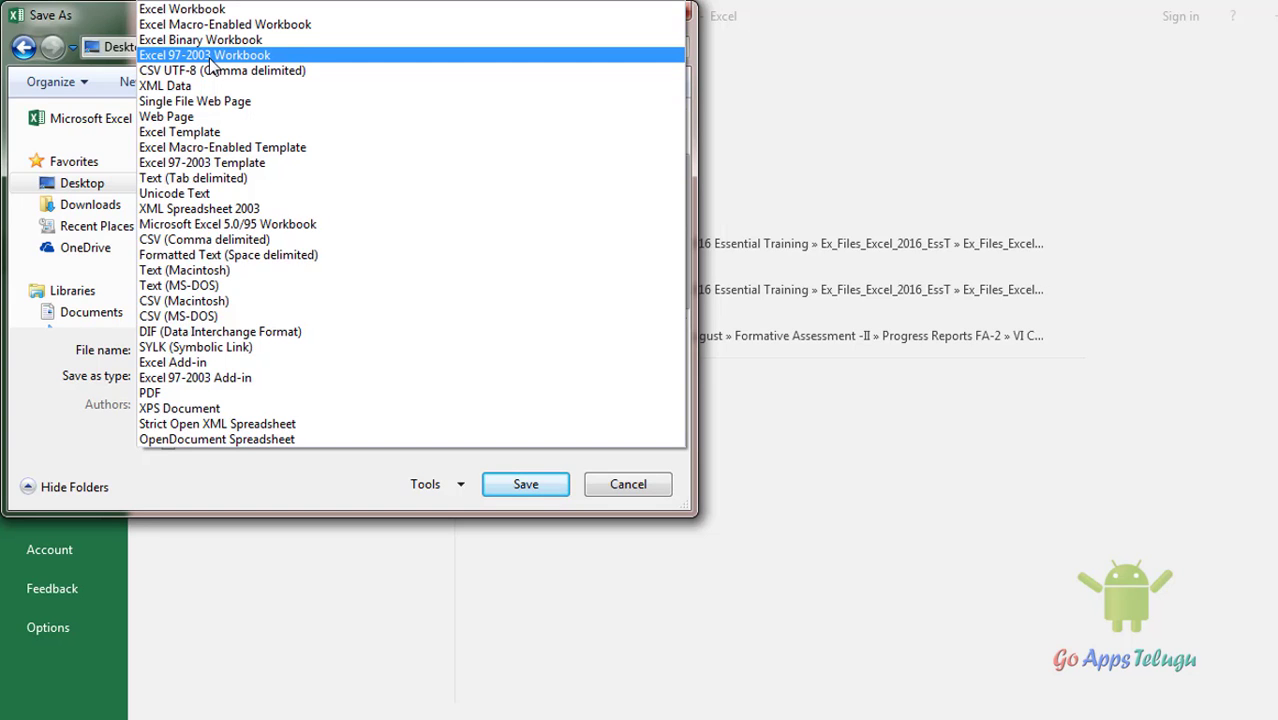
click(210, 58)
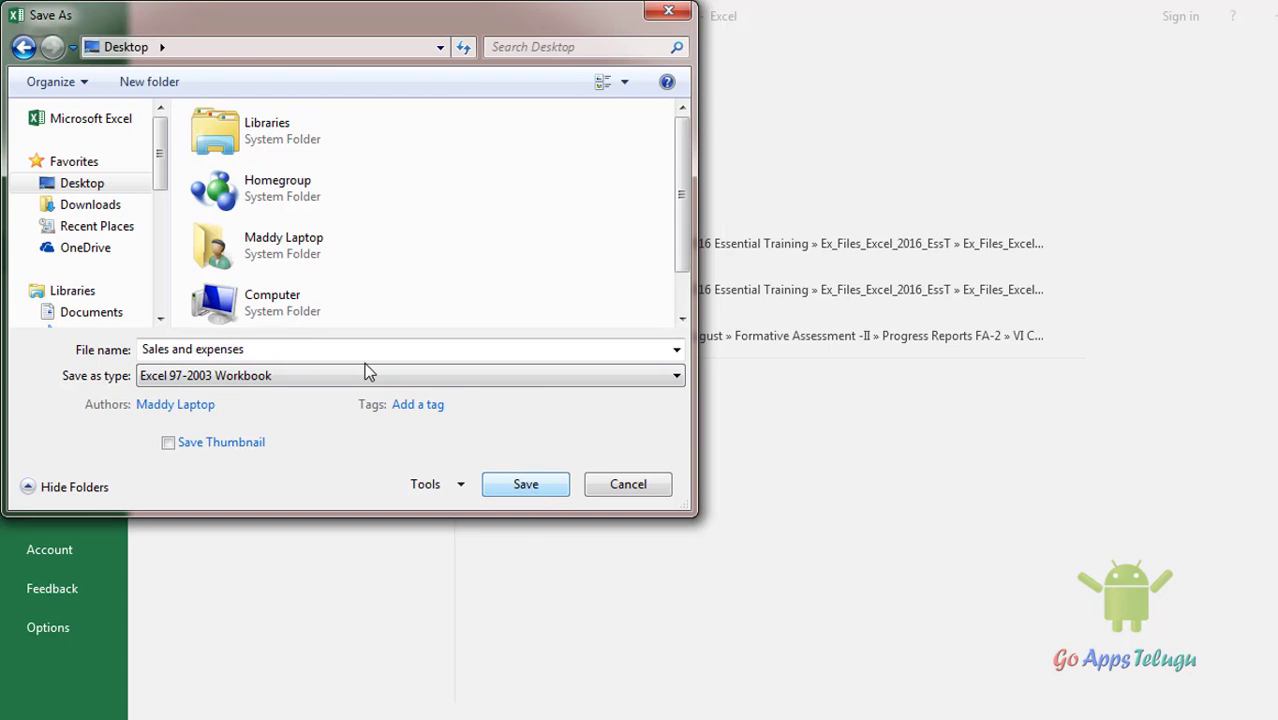
click(303, 378)
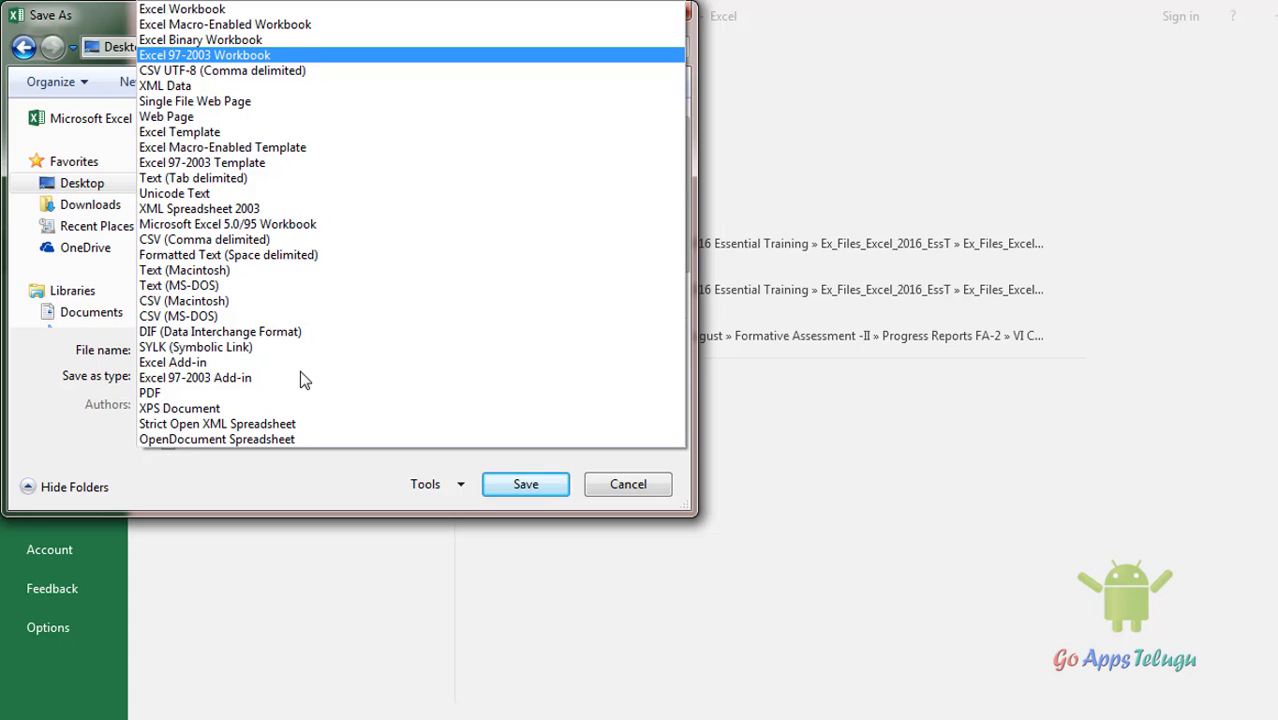
click(163, 12)
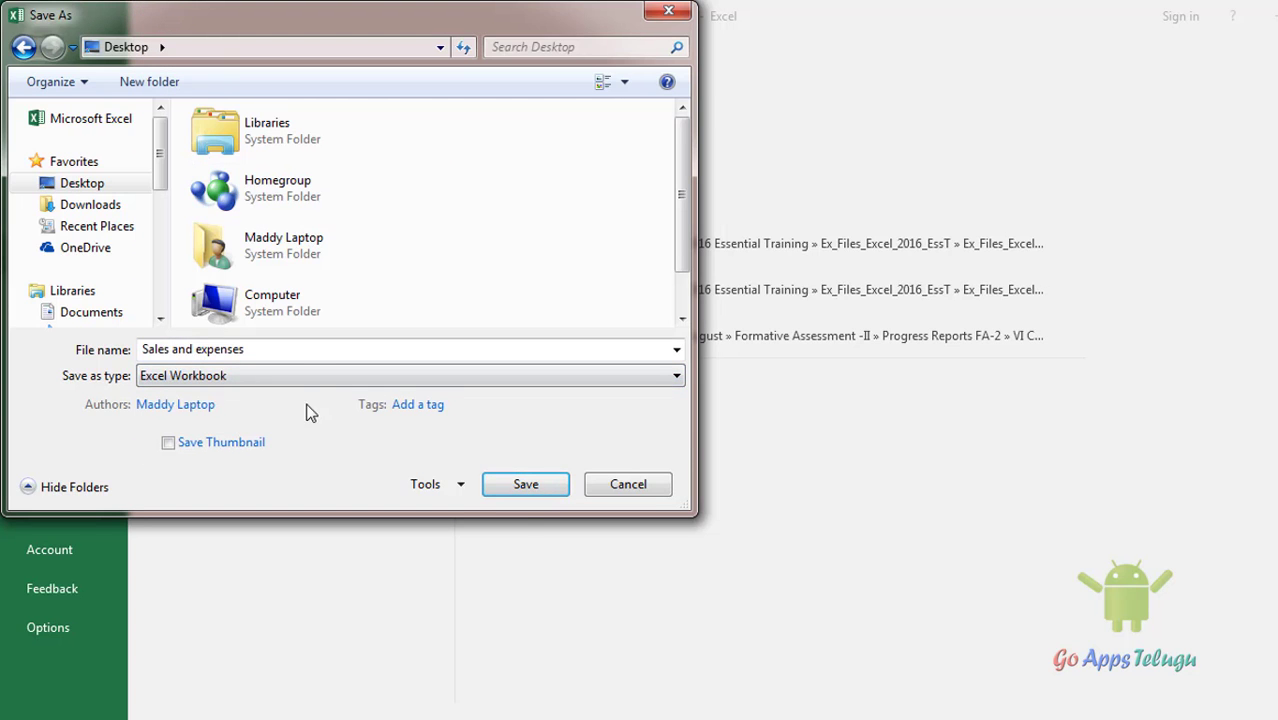
click(541, 485)
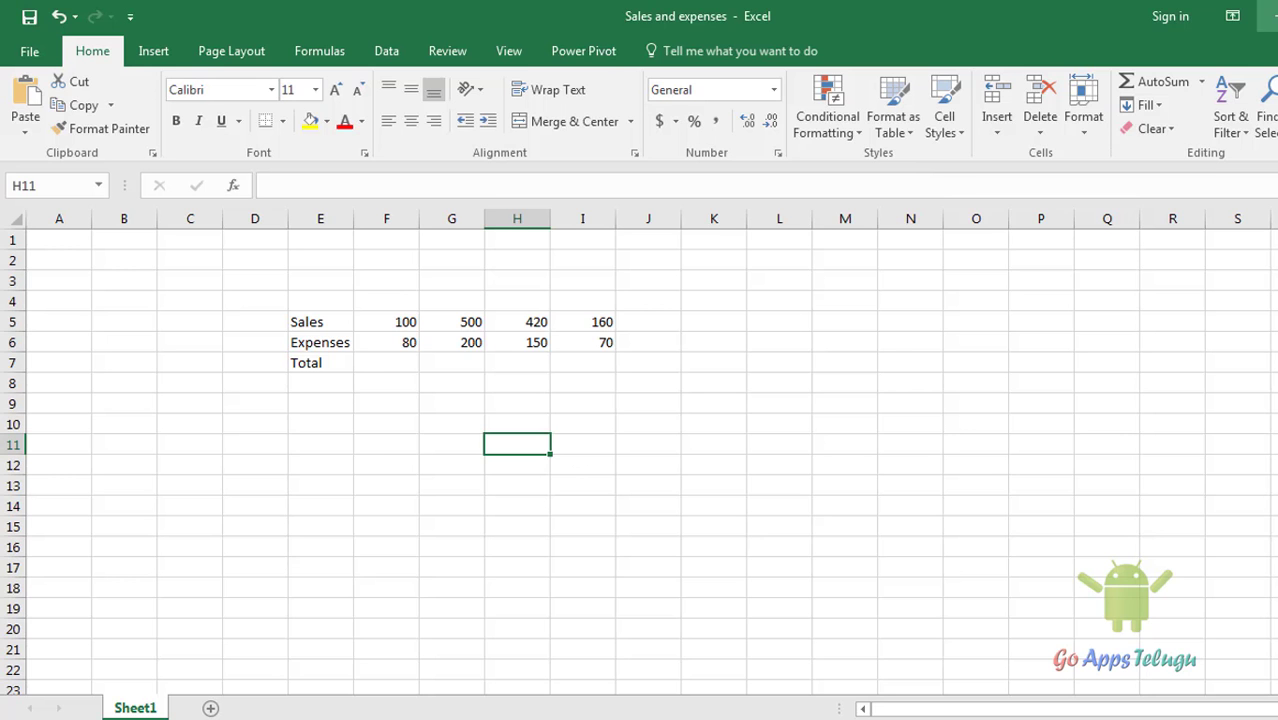
click(1265, 16)
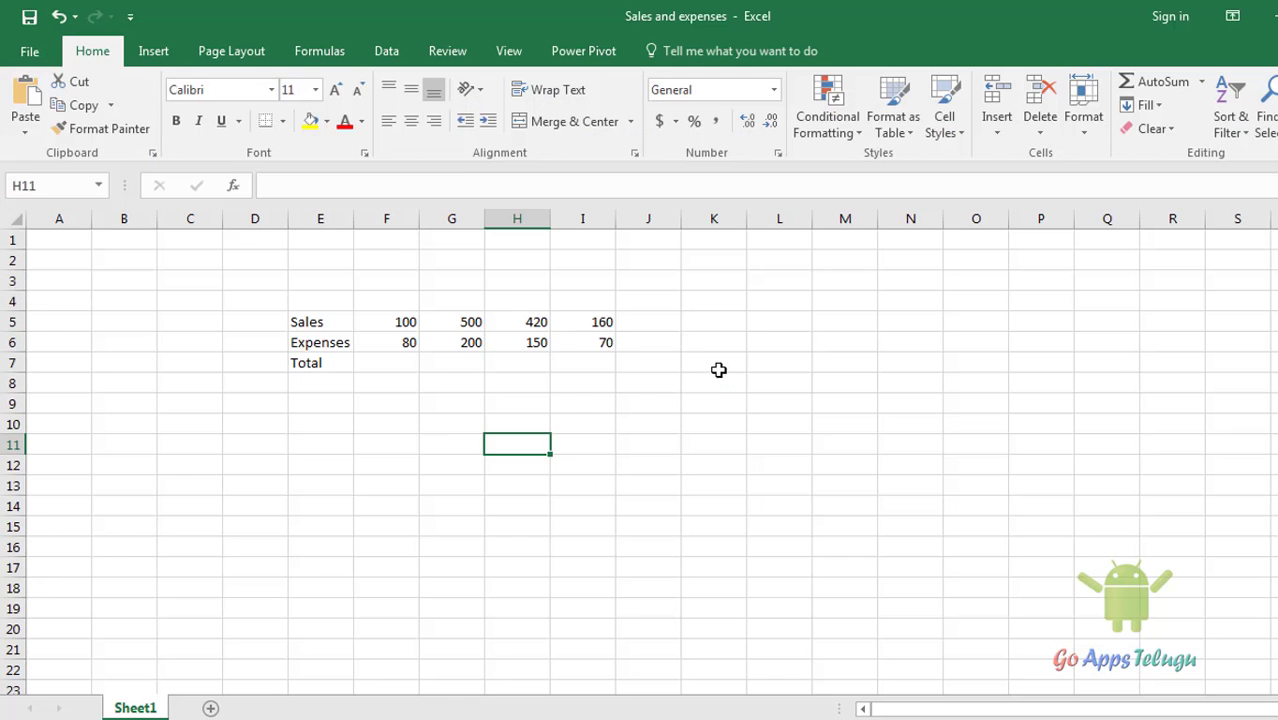
click(713, 362)
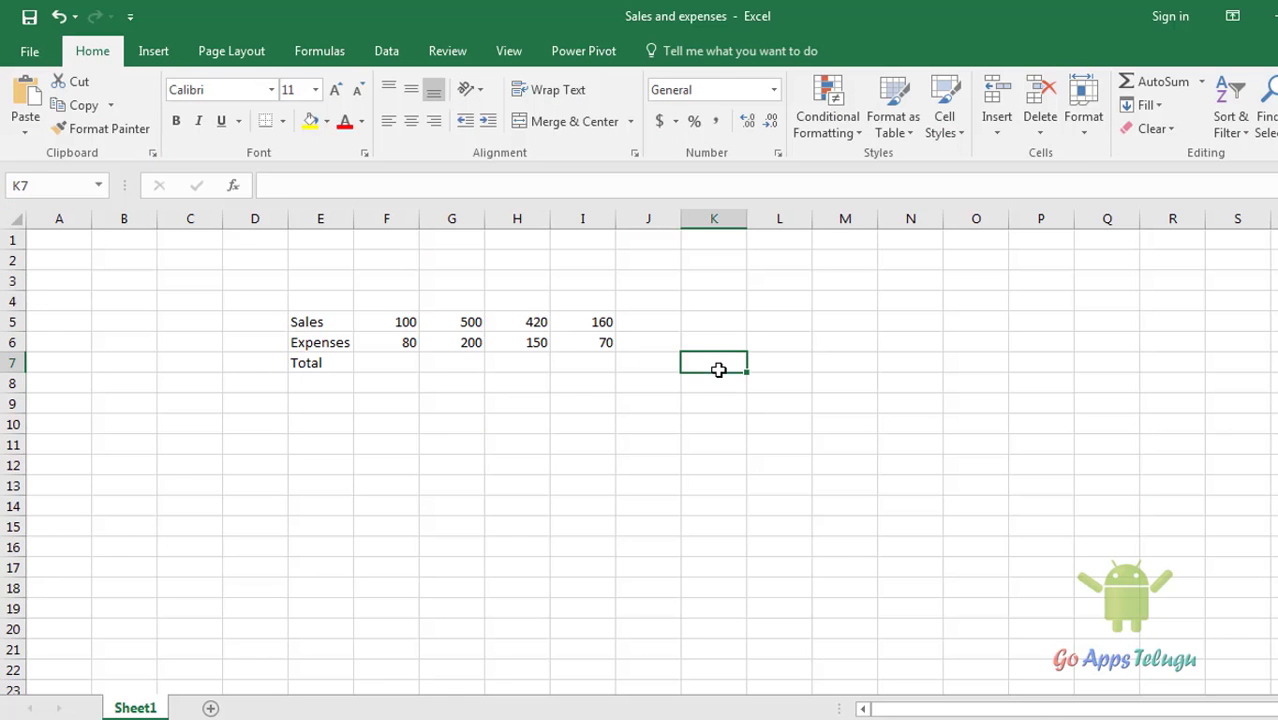
click(29, 55)
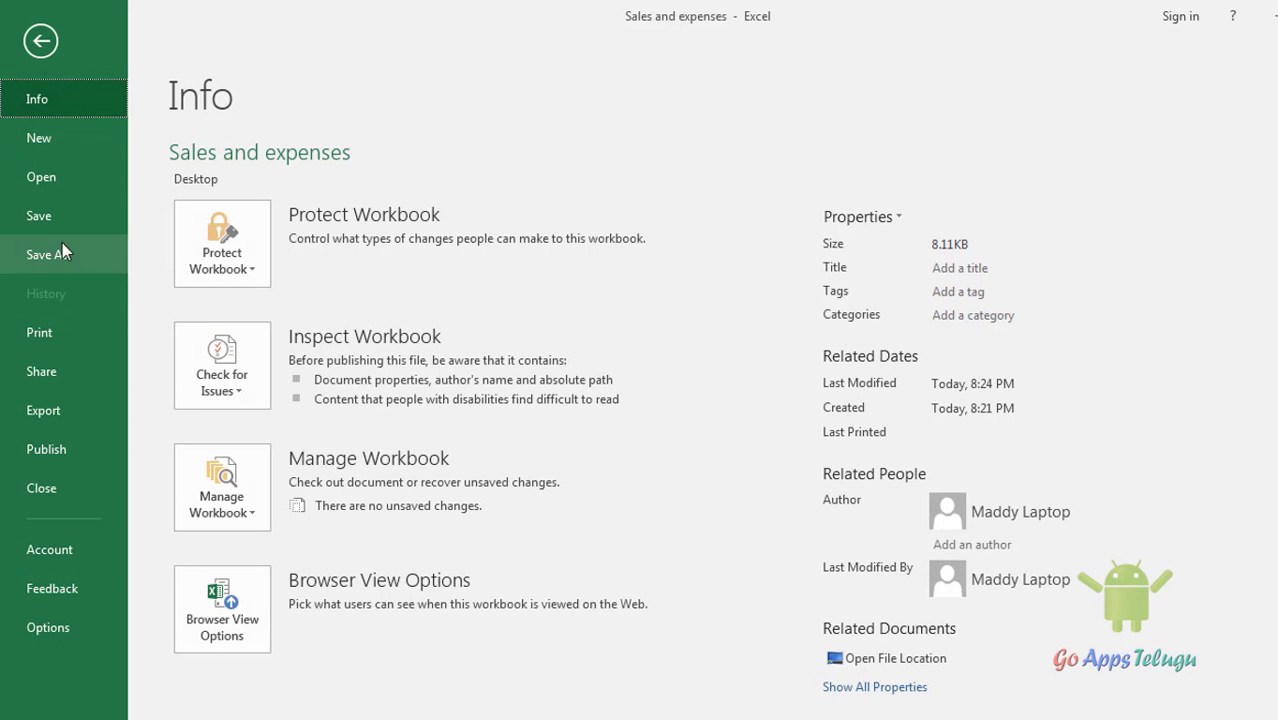
click(42, 38)
click(535, 381)
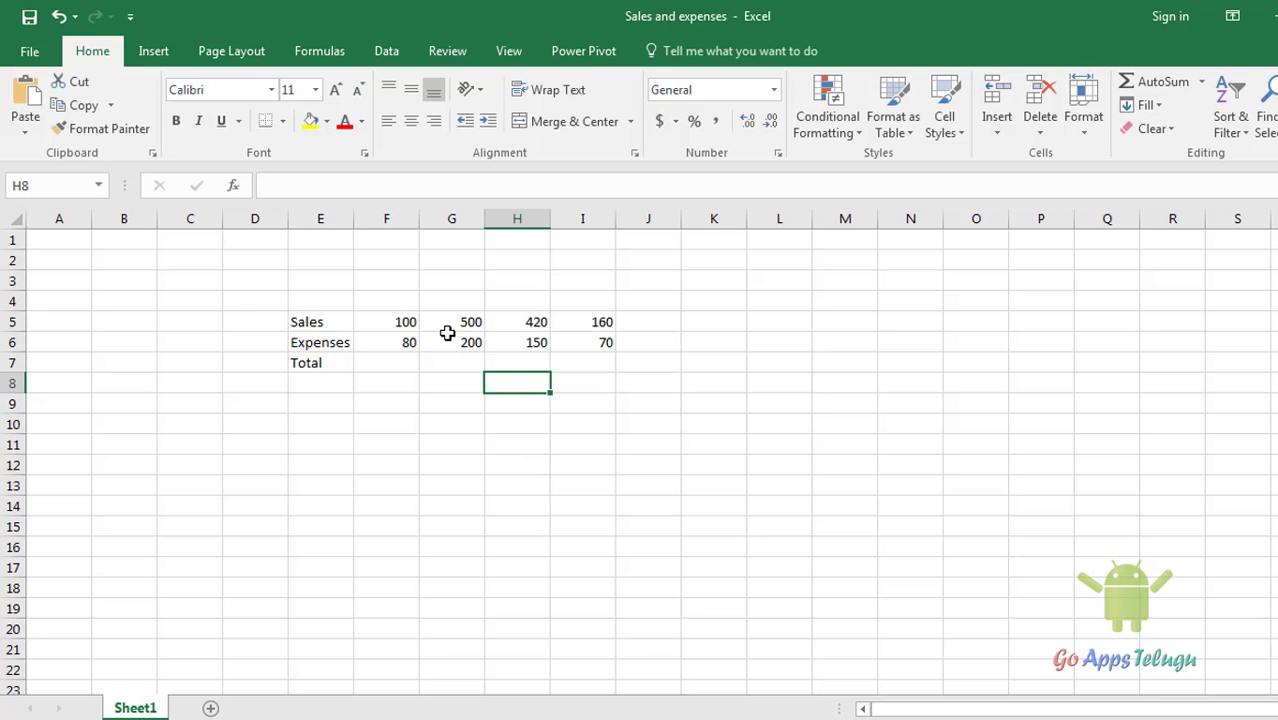
Step: Replace F7's old total of 60 with the formula =SUM(F5:F6)
click(397, 325)
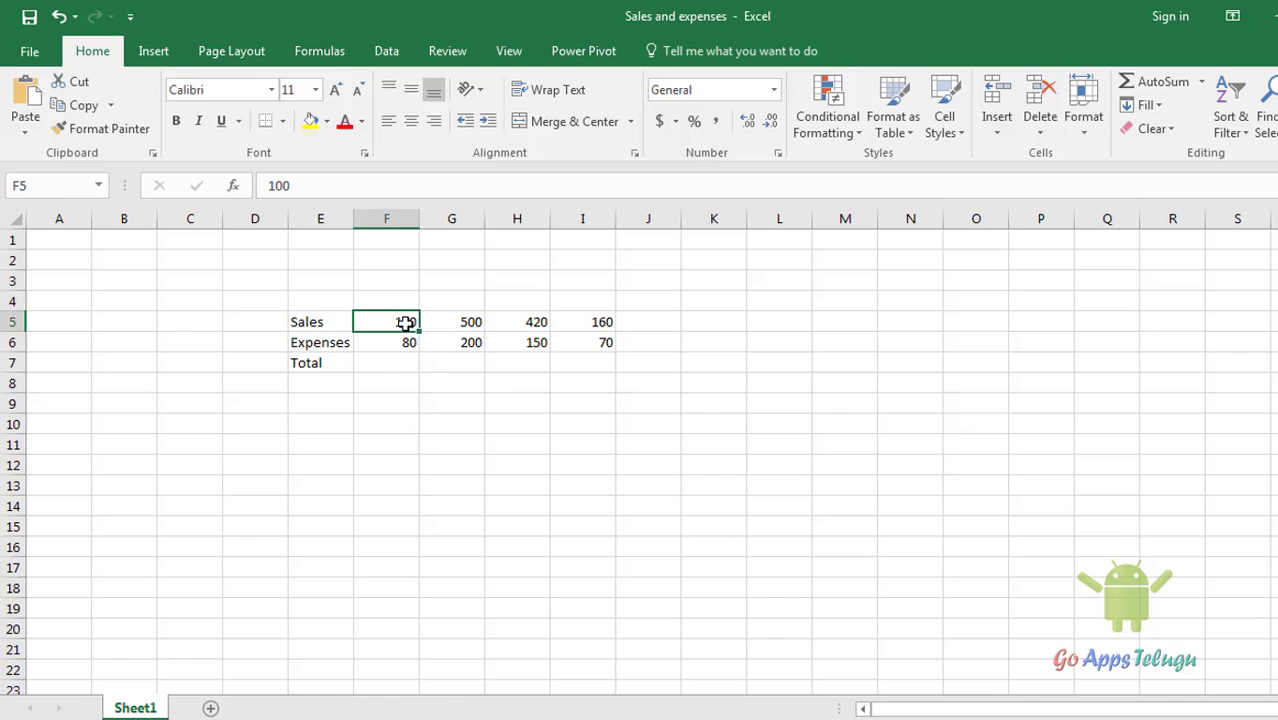
drag(405, 322, 421, 372)
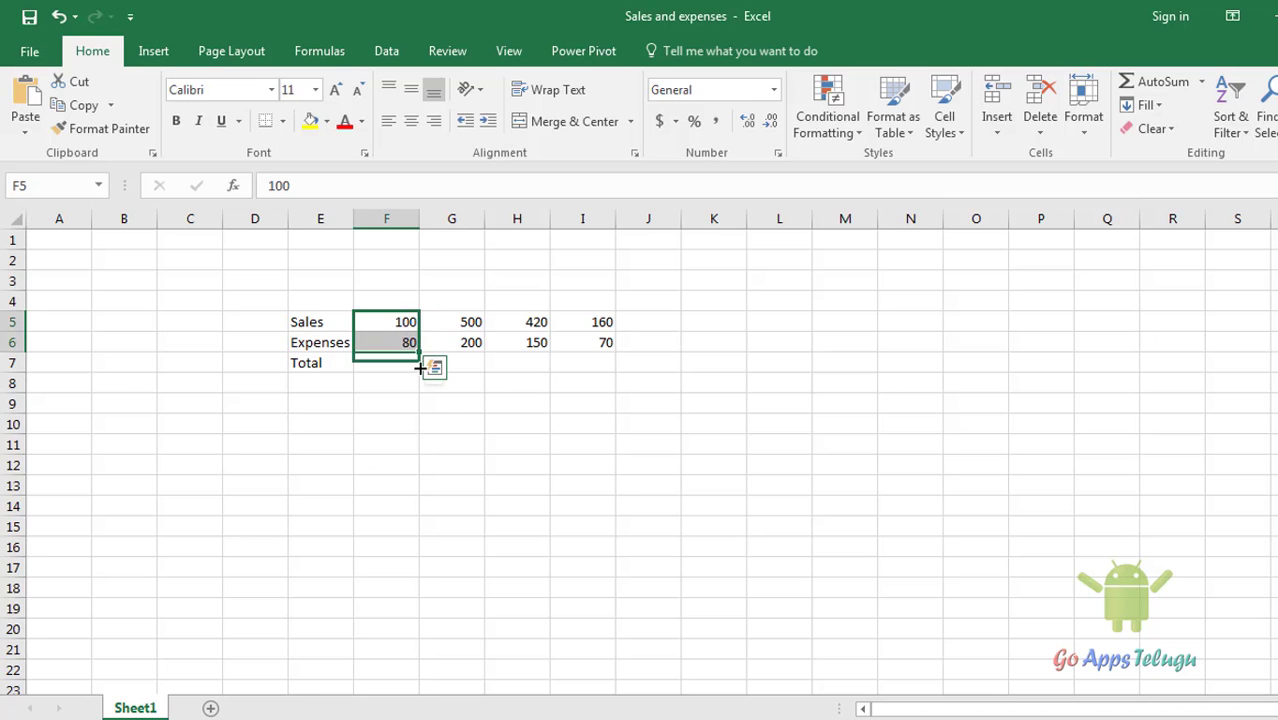
click(514, 391)
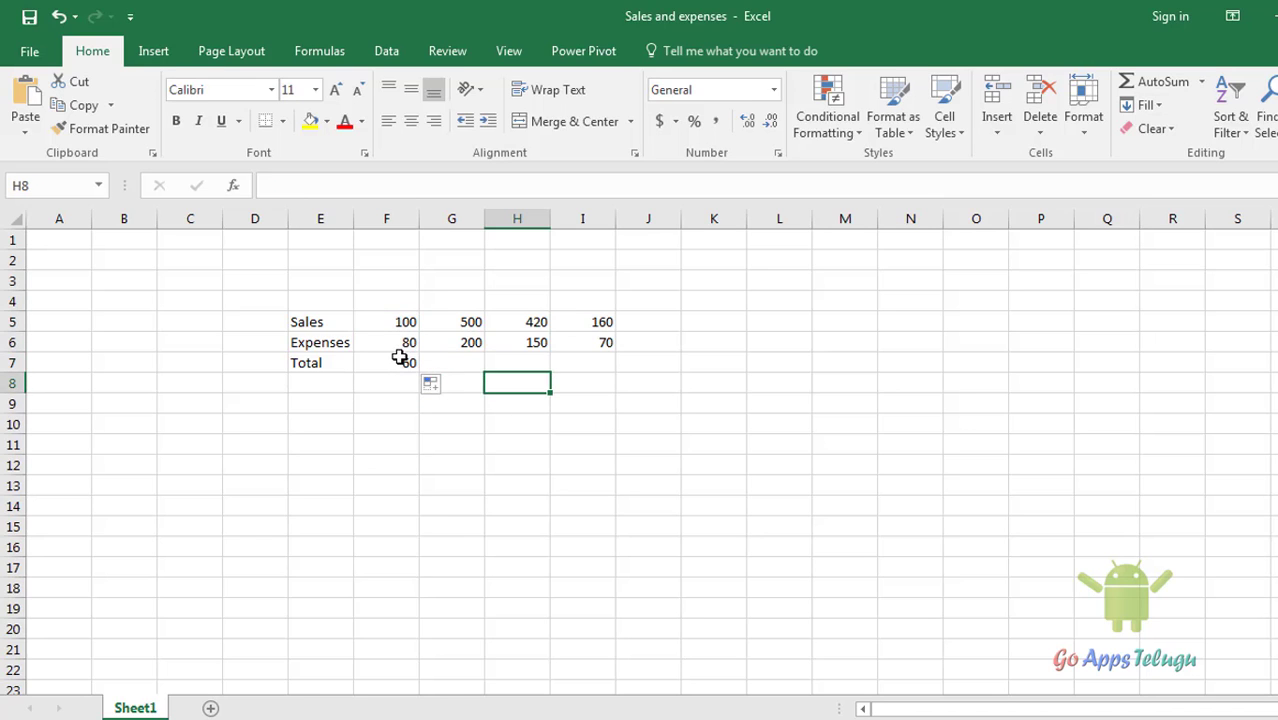
click(400, 361)
key(Delete)
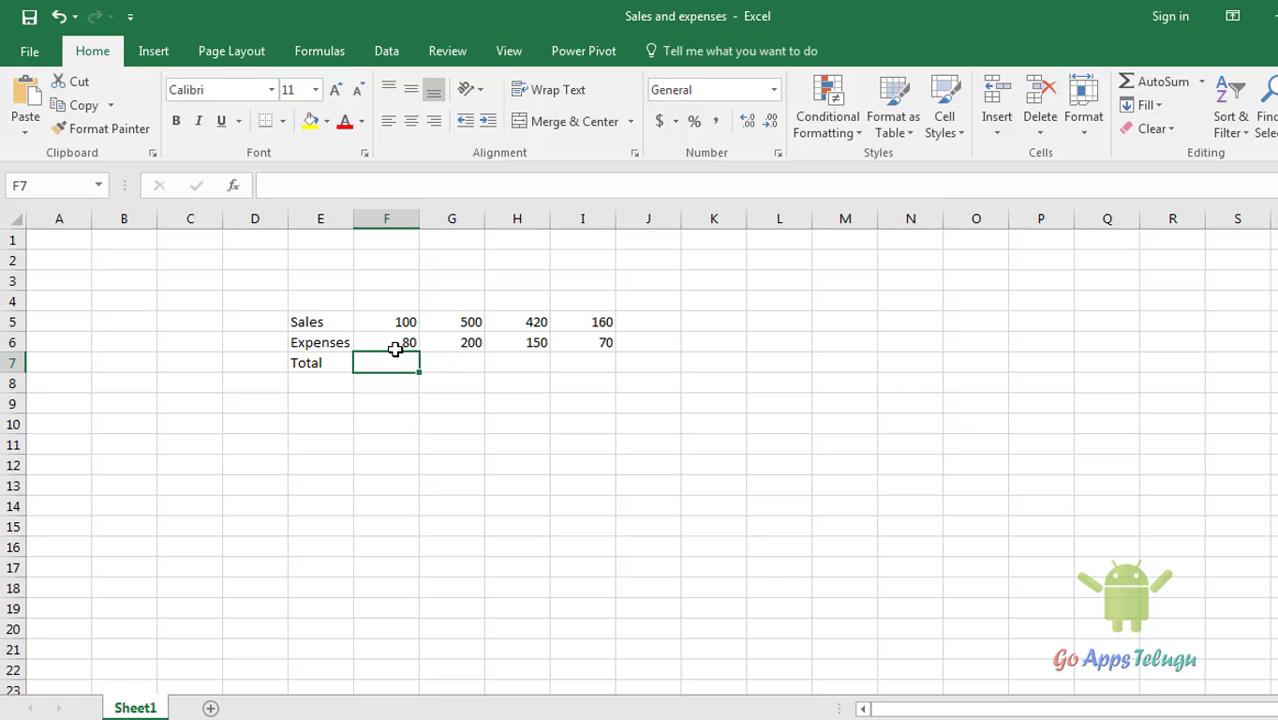
text(=)
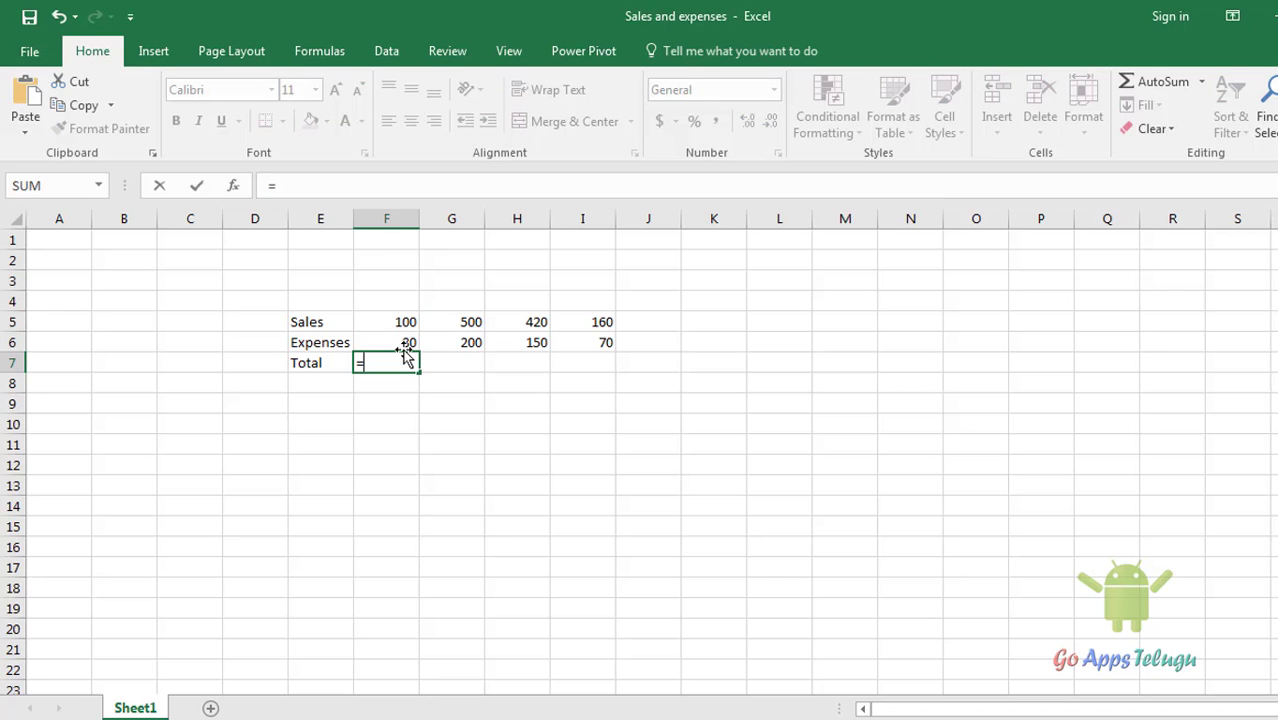
text(sum()
drag(404, 328, 401, 343)
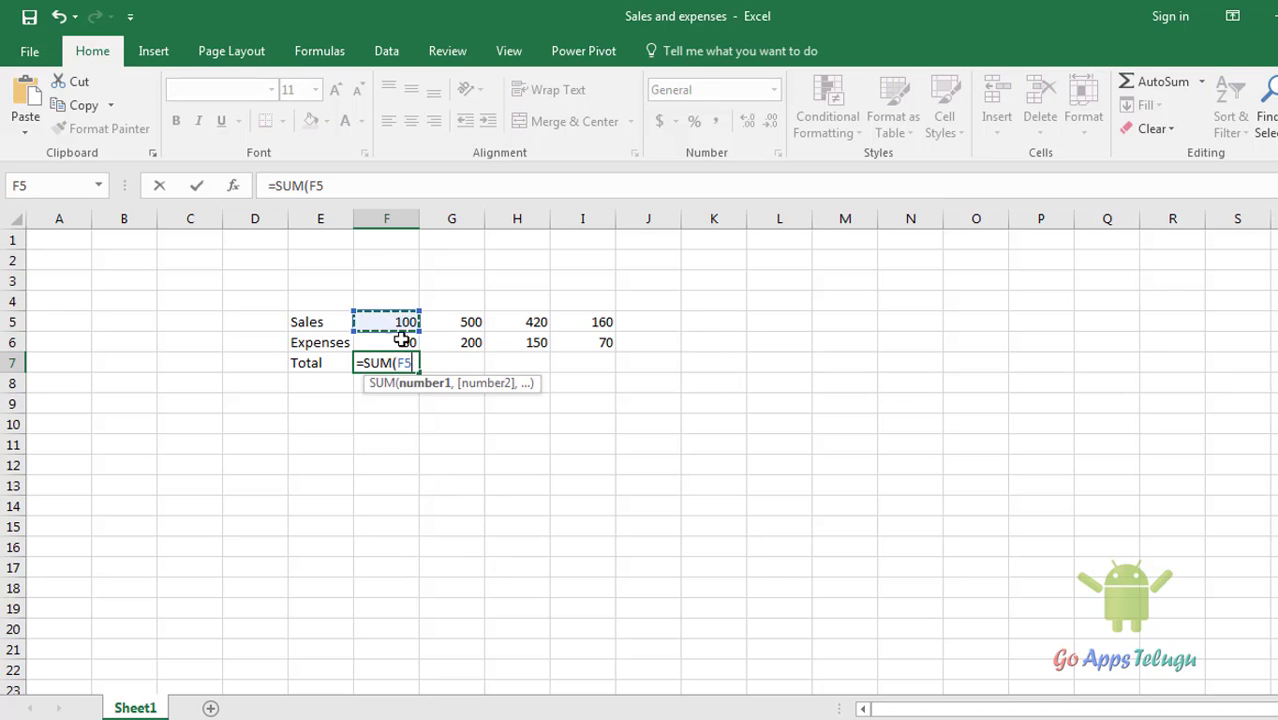
text())
key(Return)
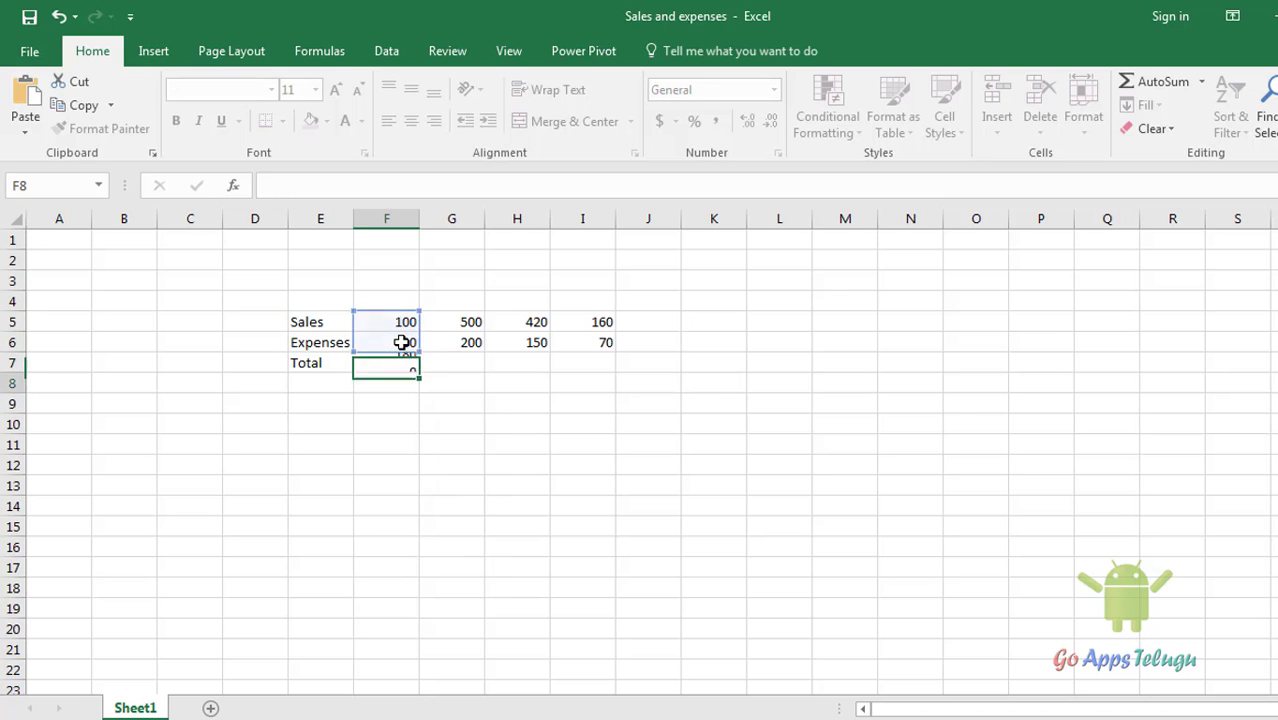
Step: Fill the F7 total across row 7 to I7, giving 180, 700, 570 and 230
click(405, 363)
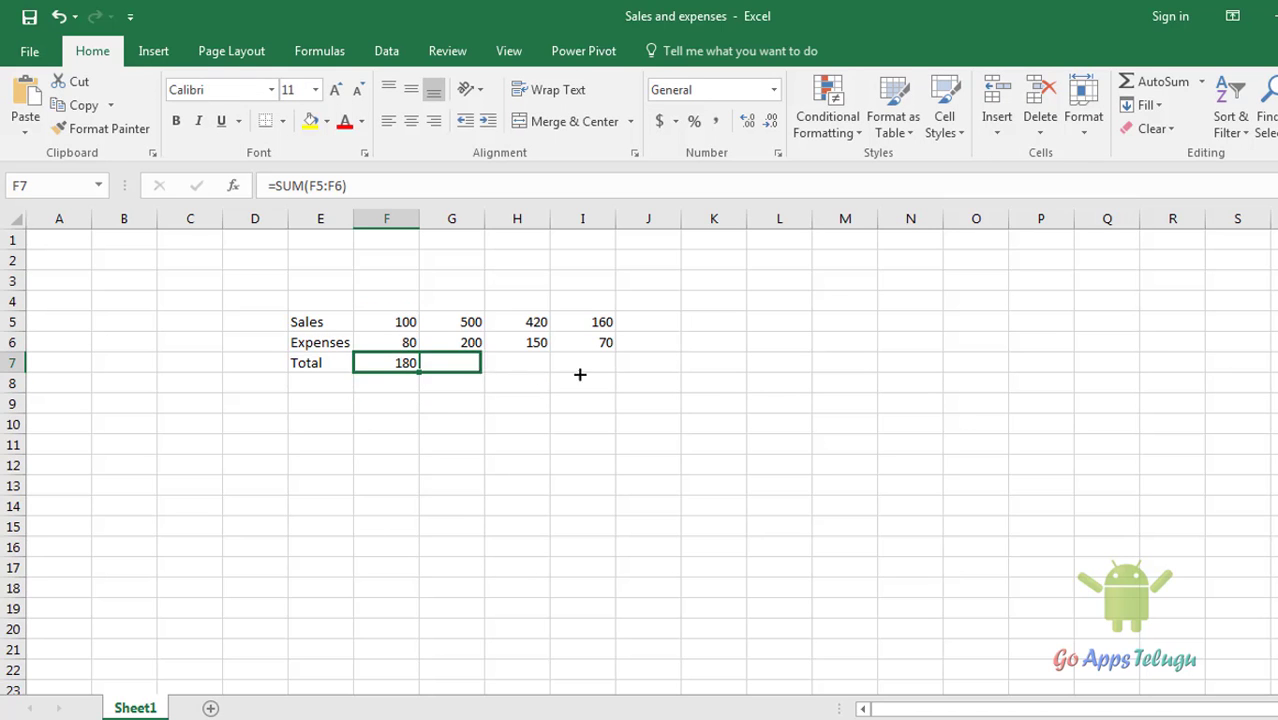
drag(419, 376, 600, 376)
click(805, 400)
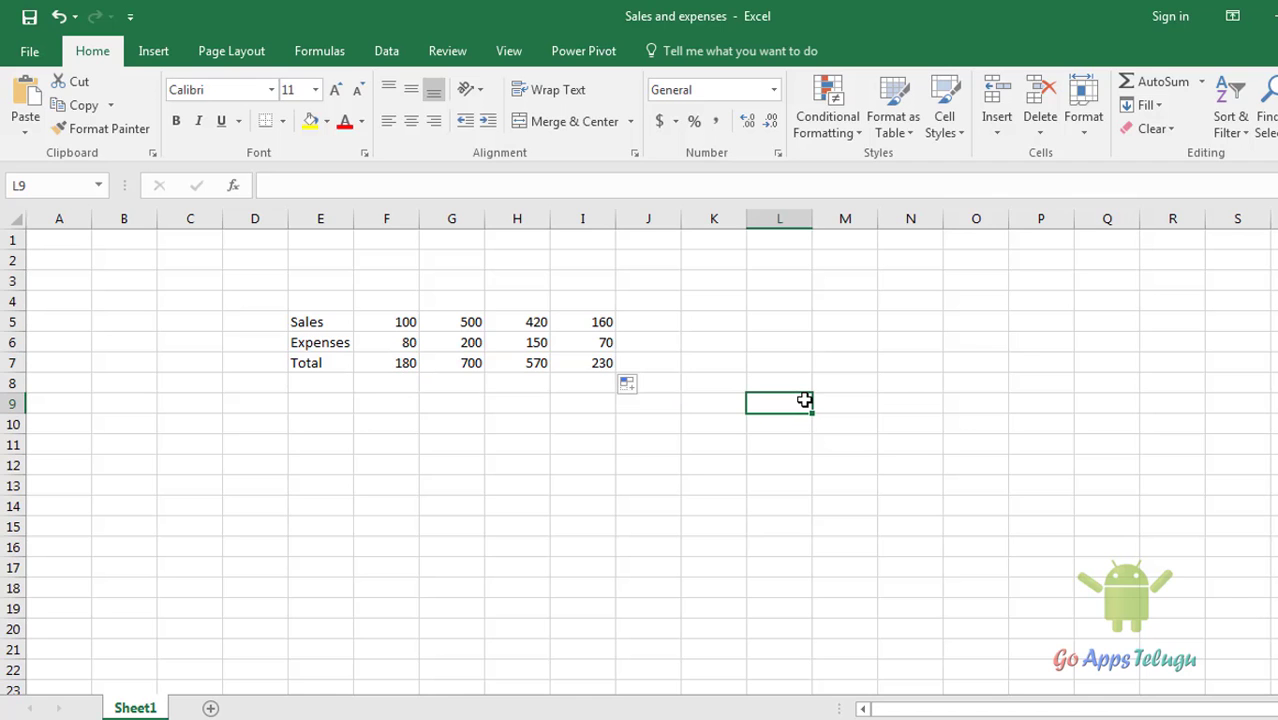
click(29, 55)
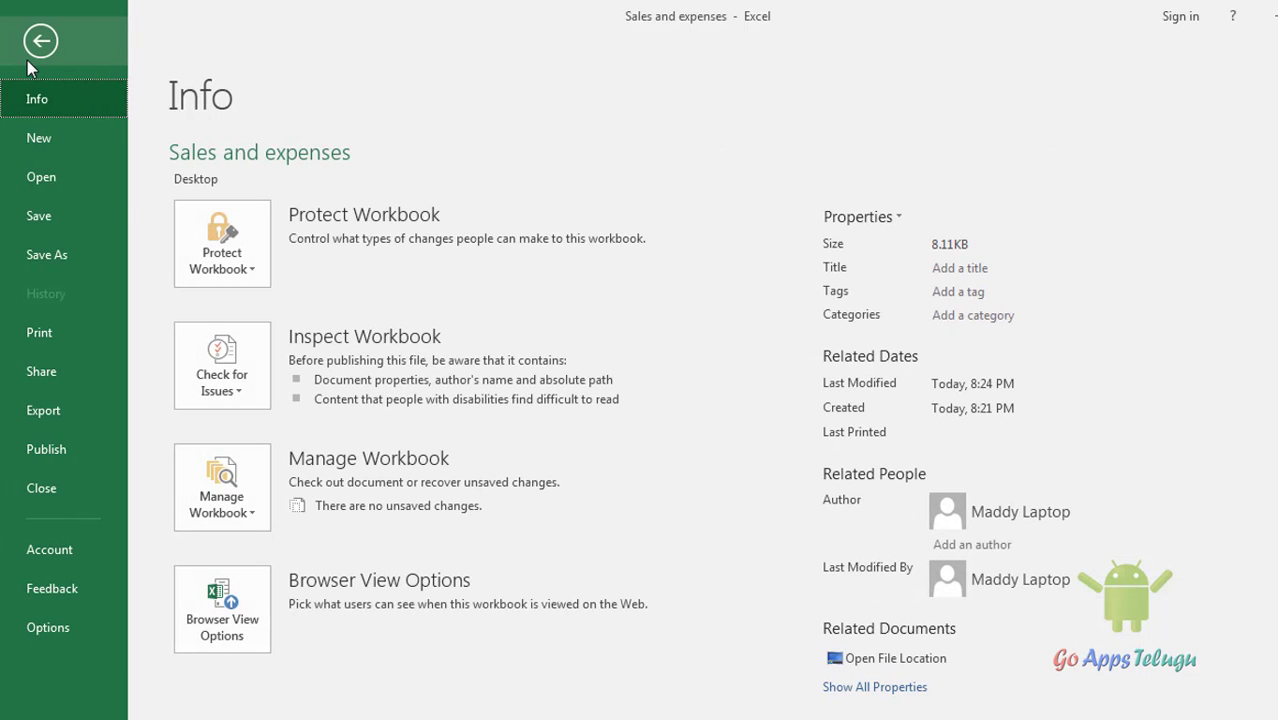
click(52, 260)
click(280, 338)
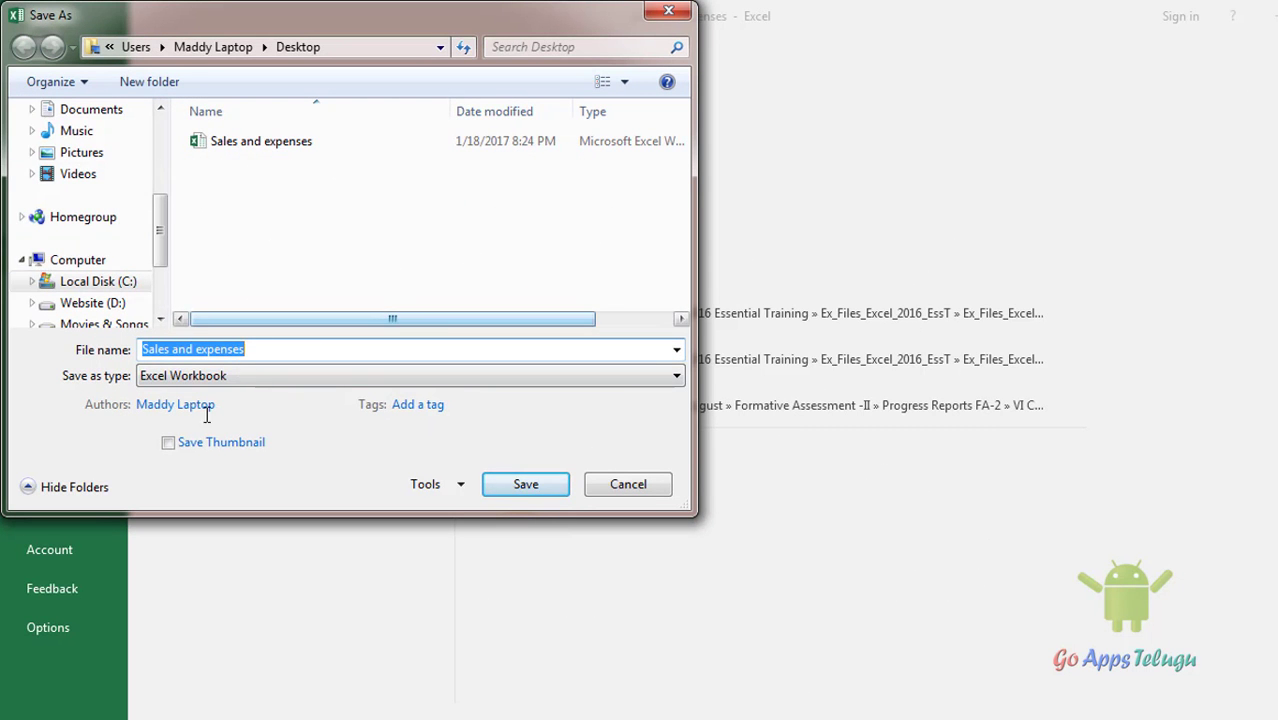
click(624, 484)
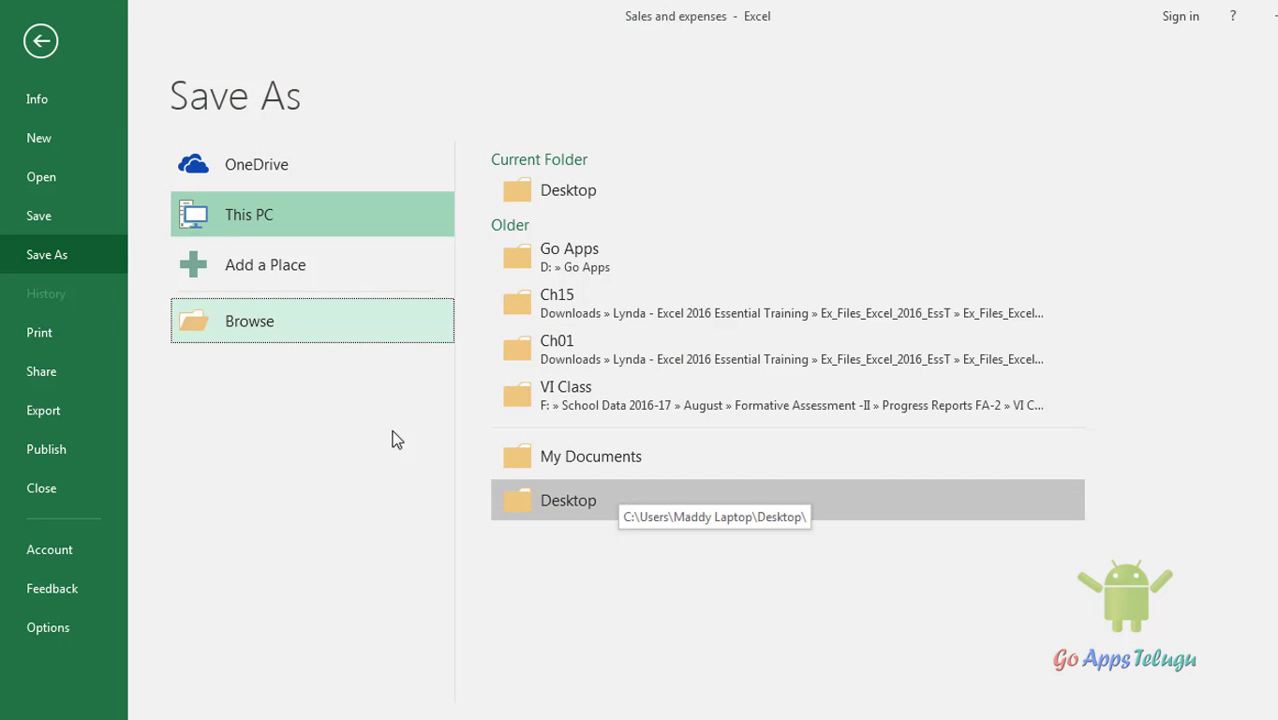
click(43, 215)
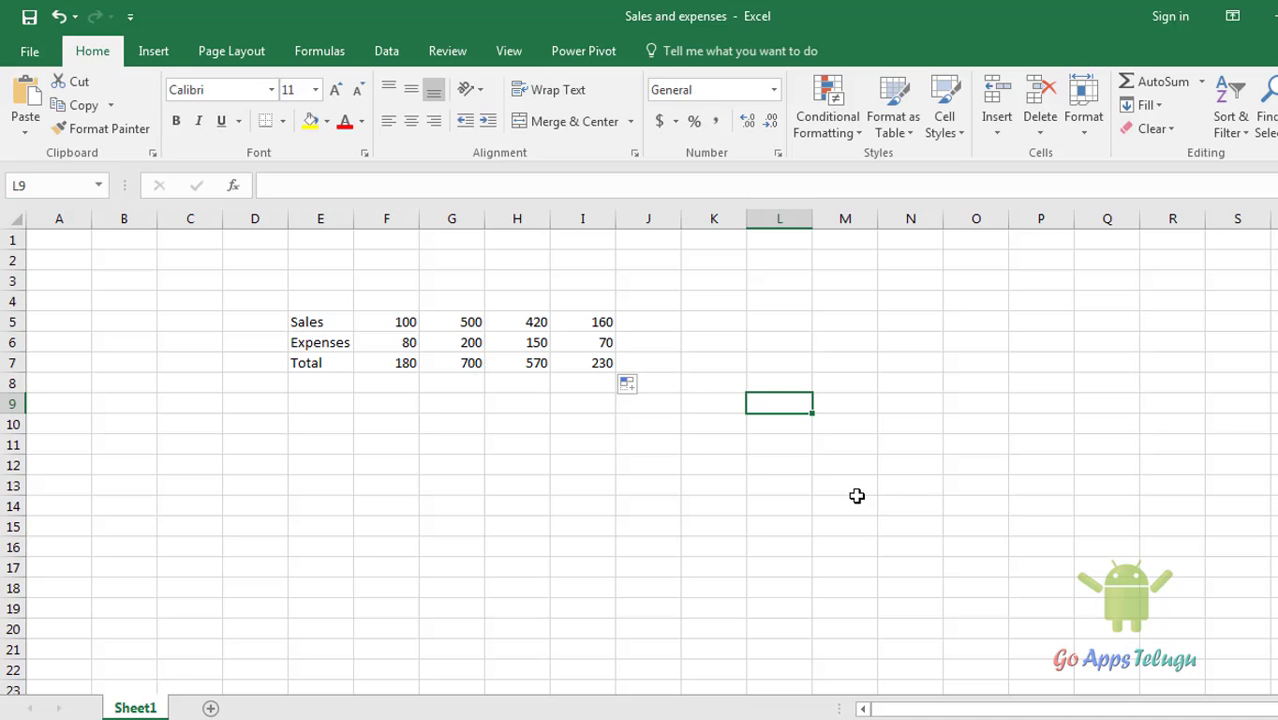
click(744, 459)
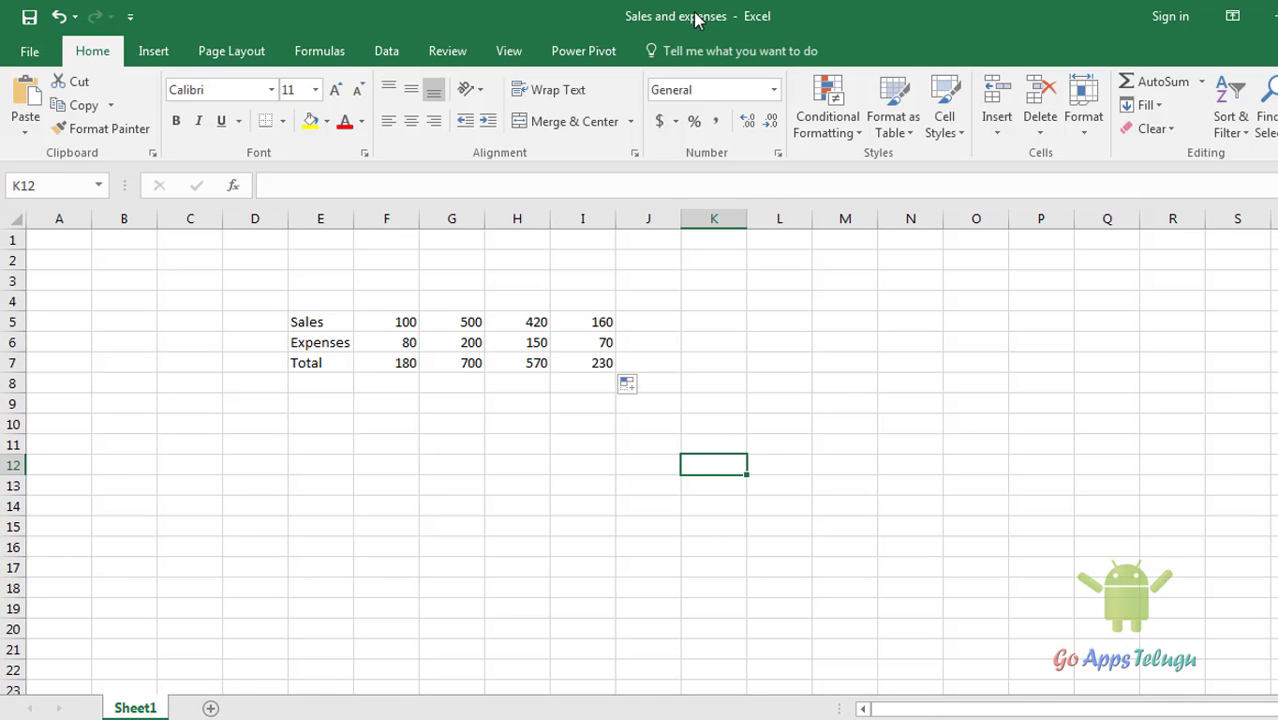
Step: Enter 50 in cell N14 and re-save the Sales and expenses workbook
click(921, 502)
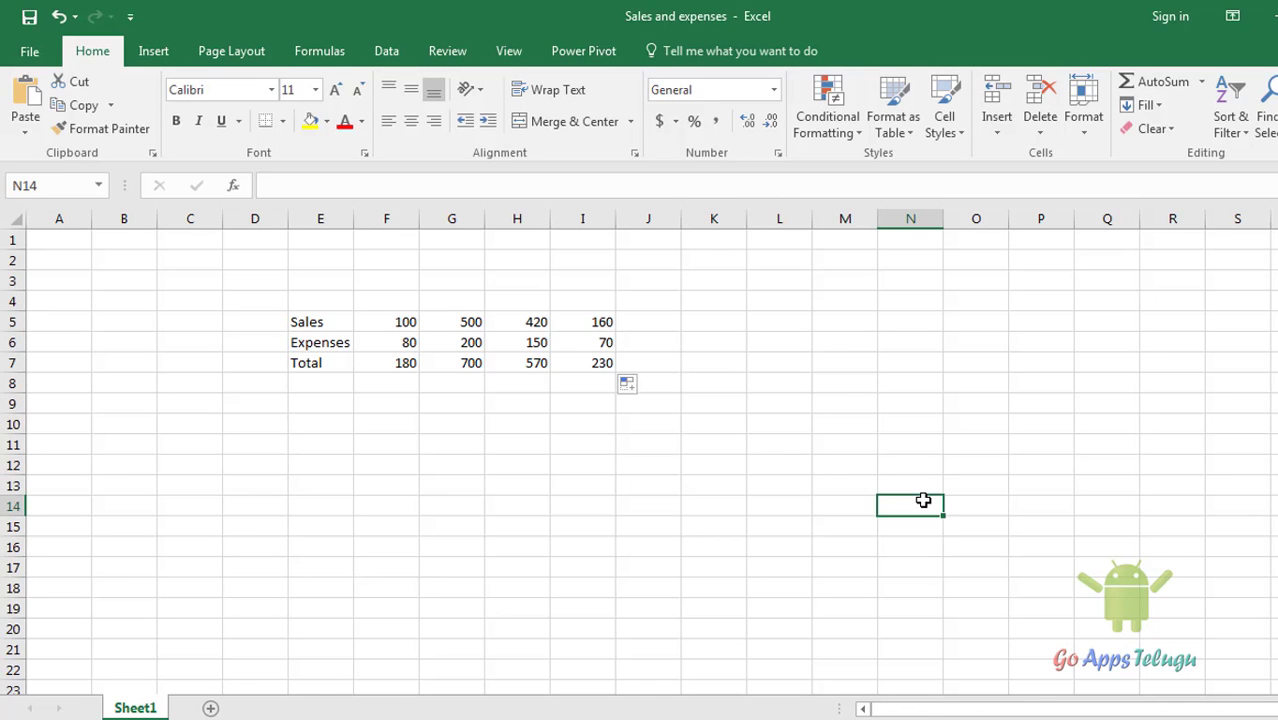
text(50)
key(Return)
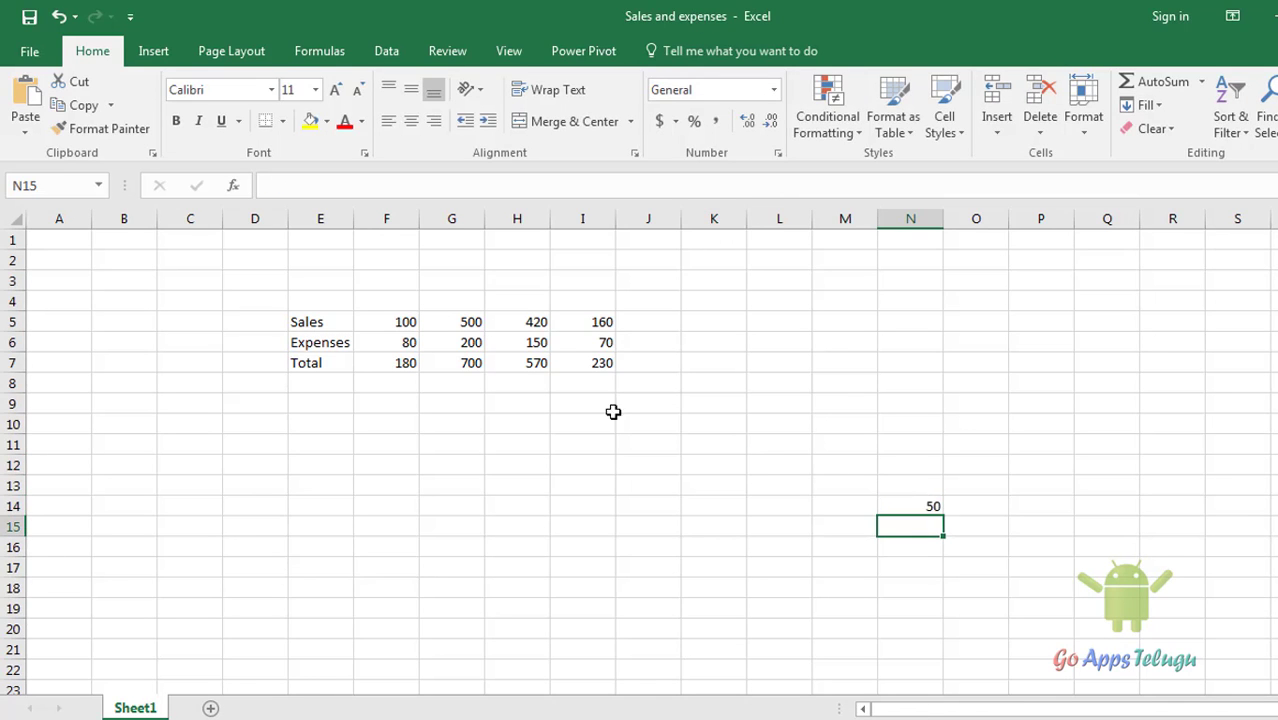
click(29, 19)
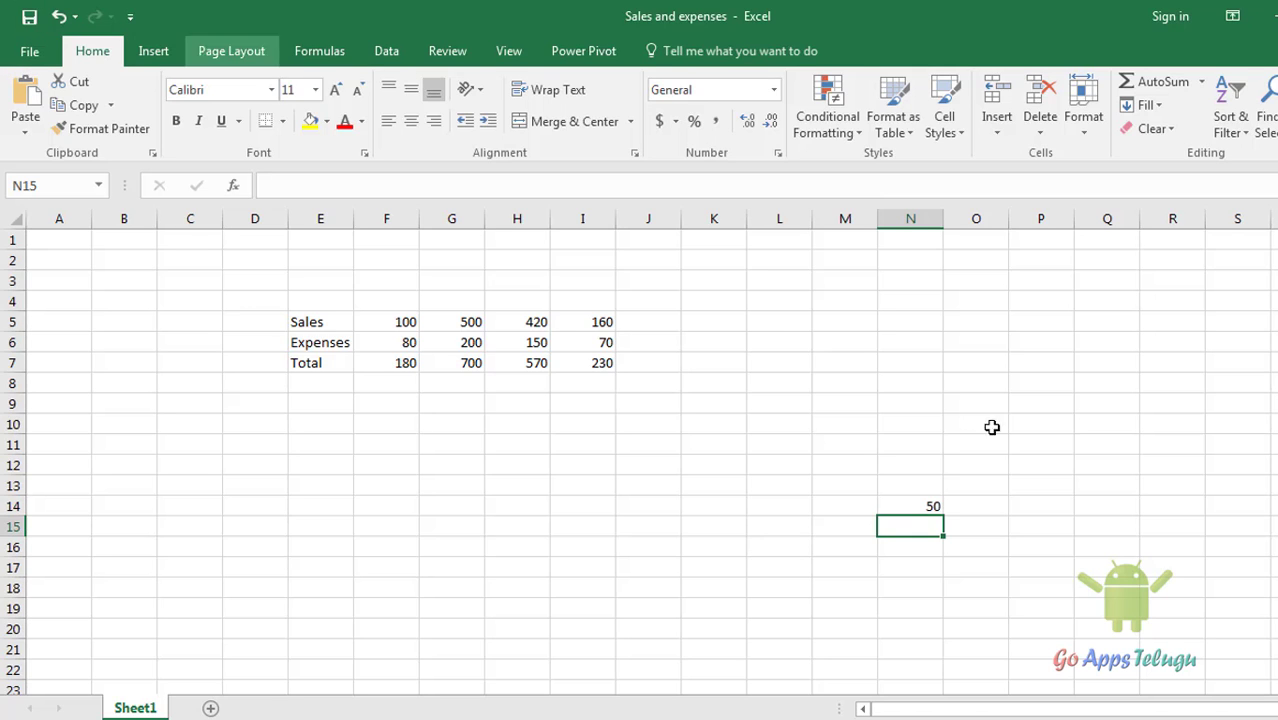
click(950, 492)
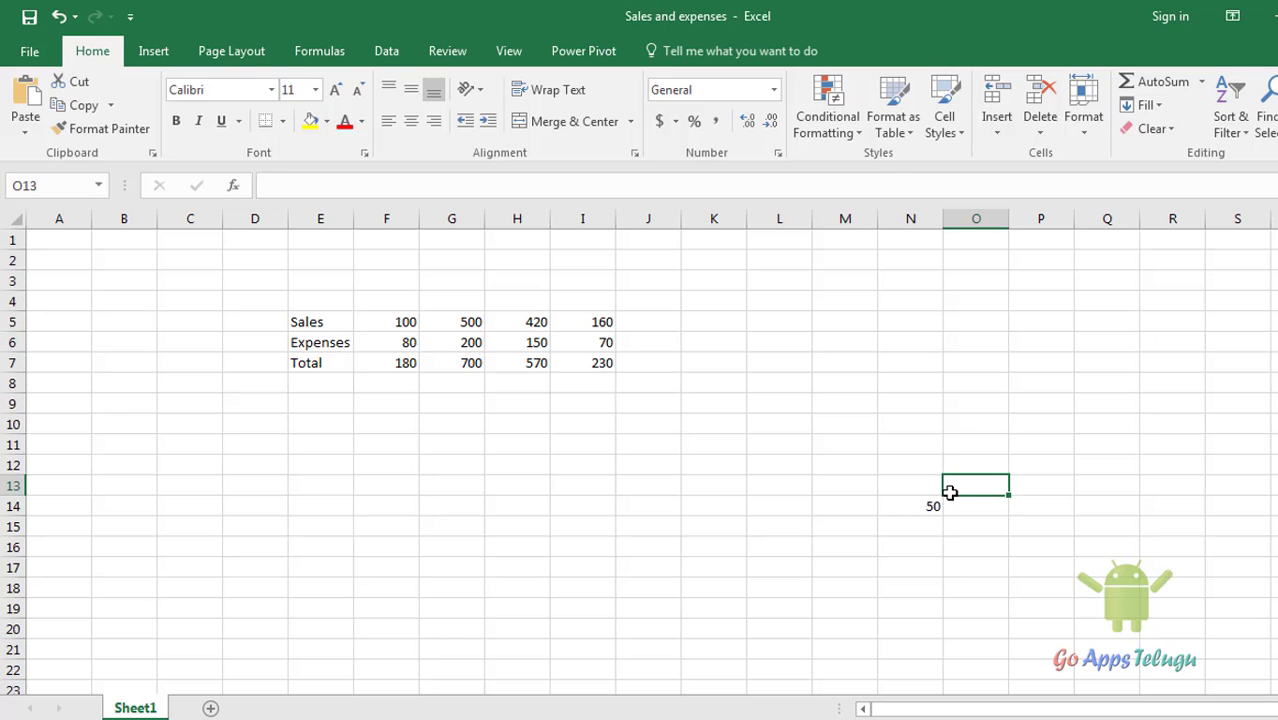
click(30, 51)
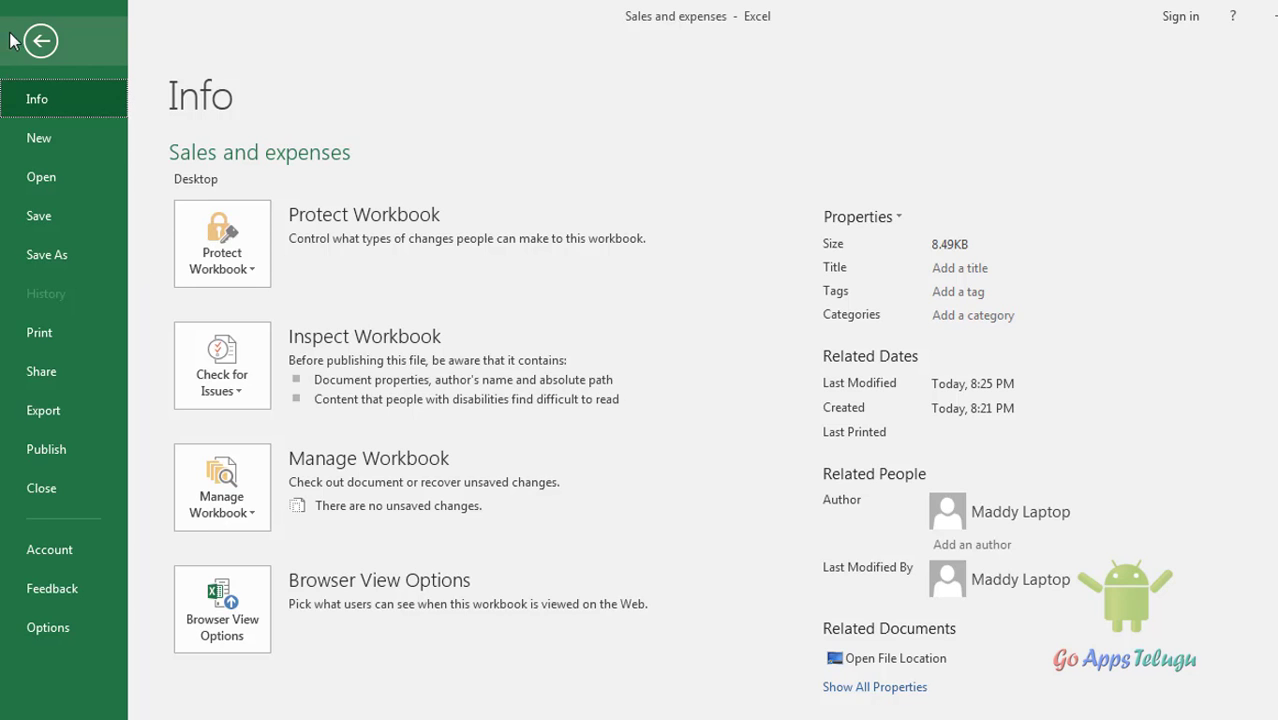
click(41, 41)
click(591, 438)
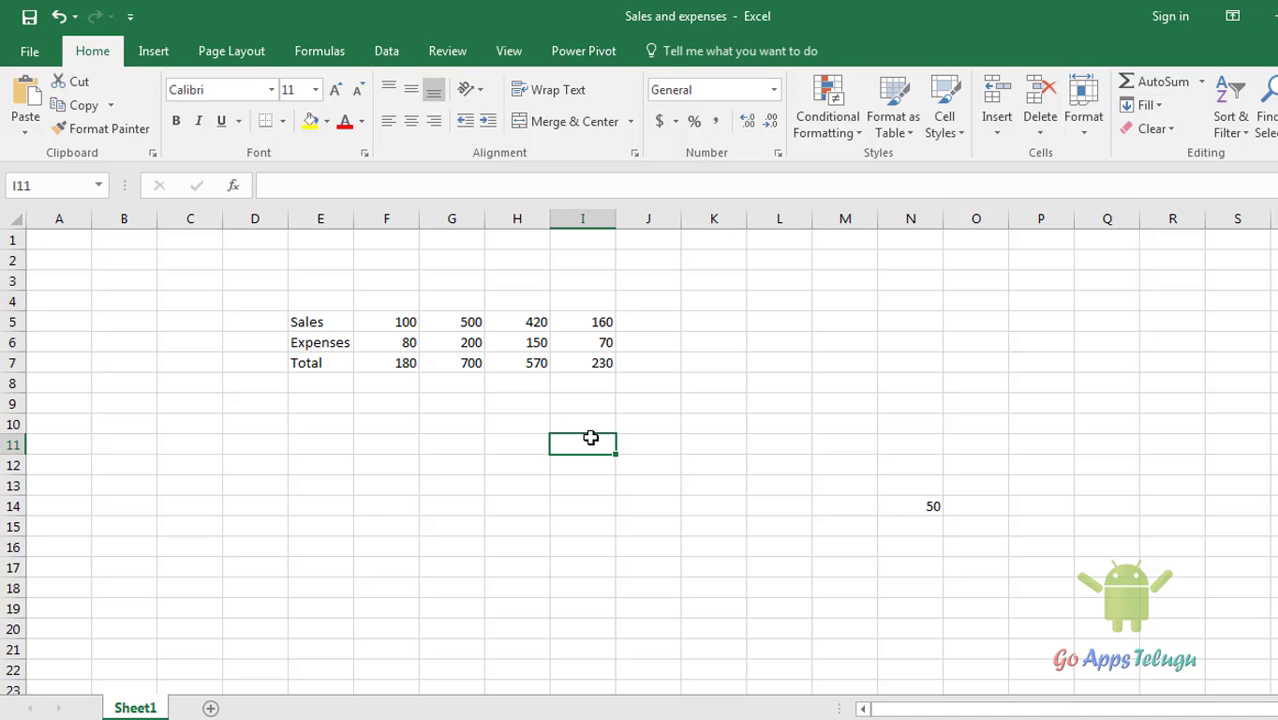
key(Up)
key(Right)
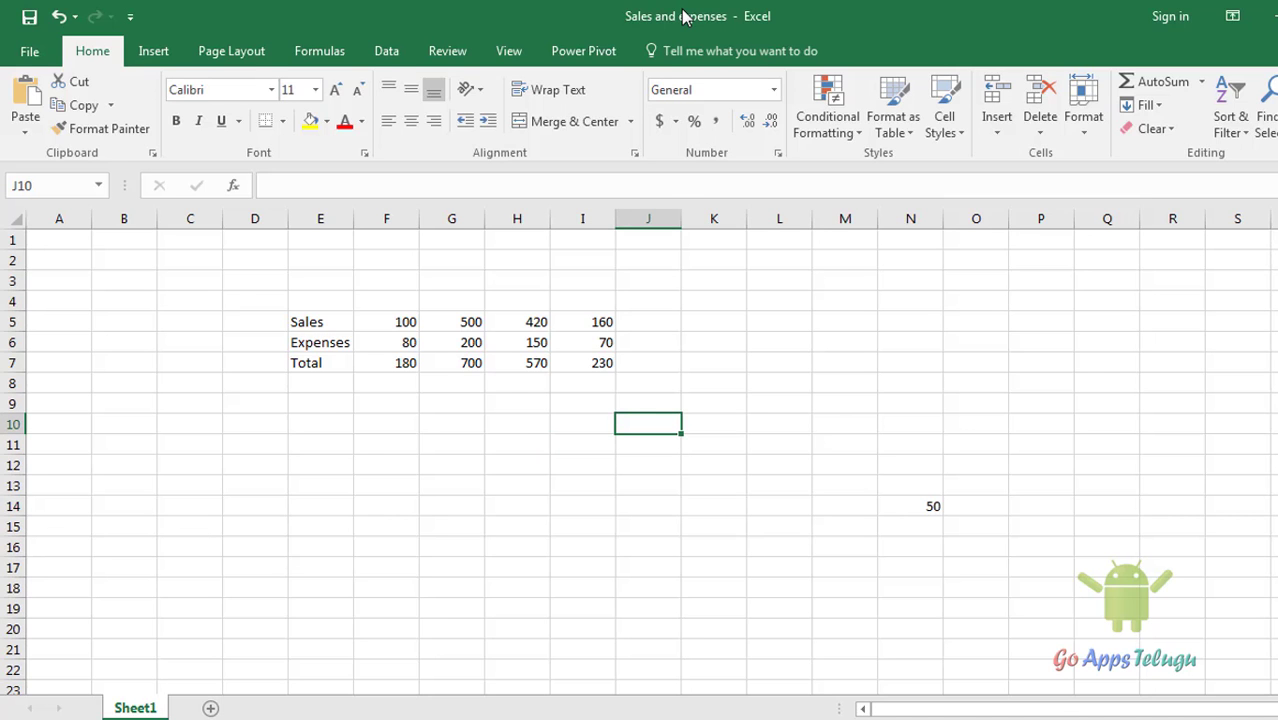